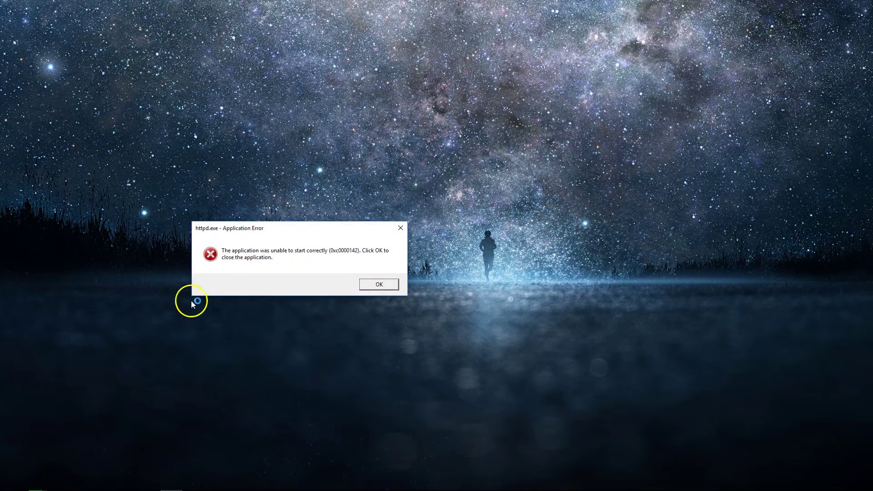
# Dismiss the httpd.exe error and open C:\wamp64\www from the WampServer tray menu.
pyautogui.click(378, 284)
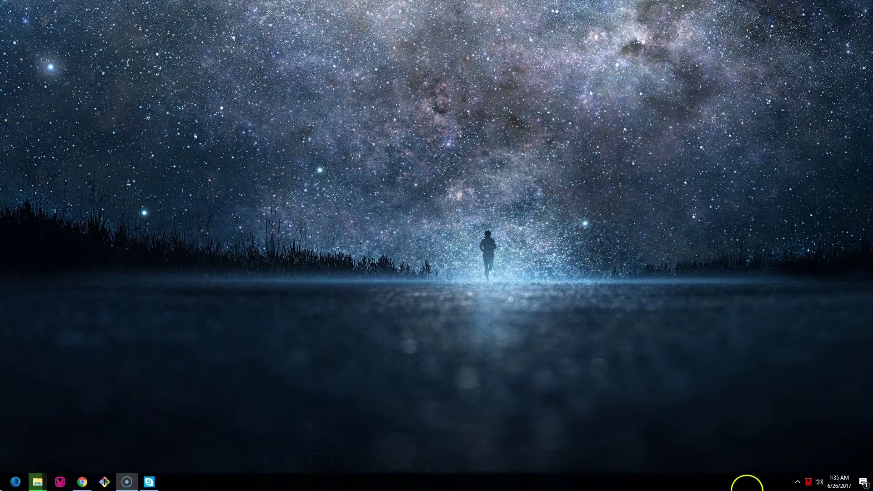
pyautogui.click(809, 483)
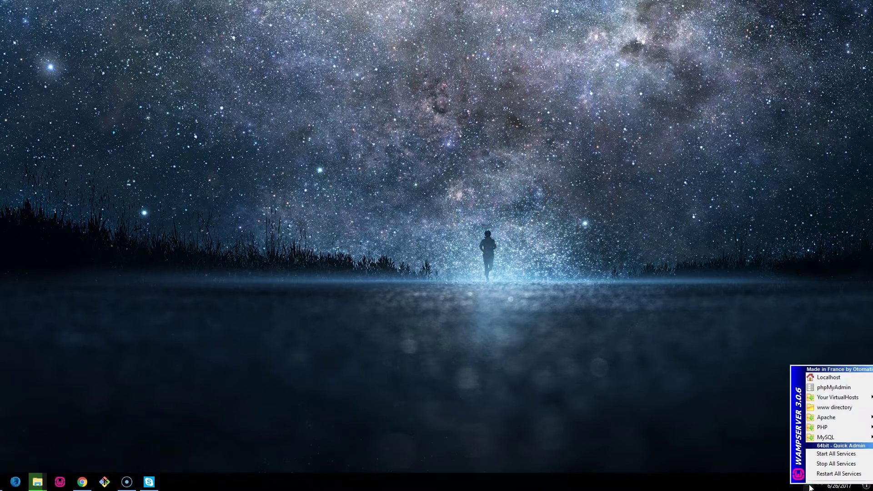
pyautogui.click(834, 410)
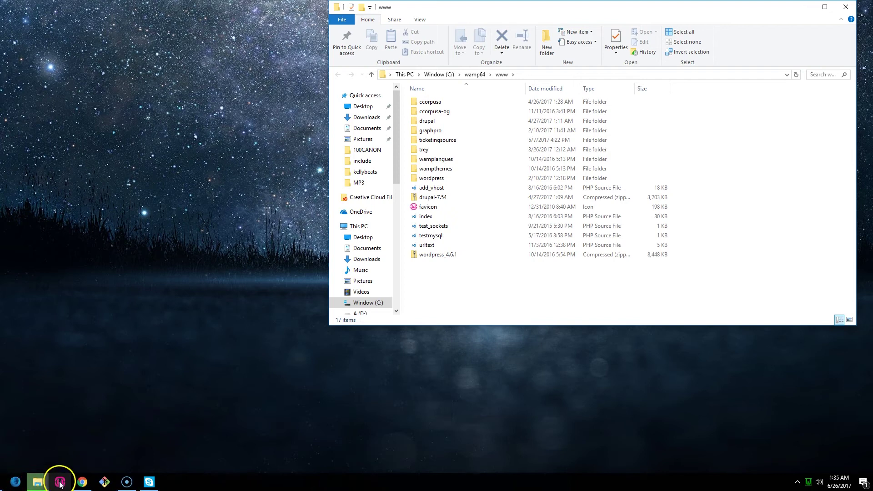
# Go to wordpress.org in Firefox from the 'wp' address-bar suggestion.
pyautogui.moveTo(50, 484)
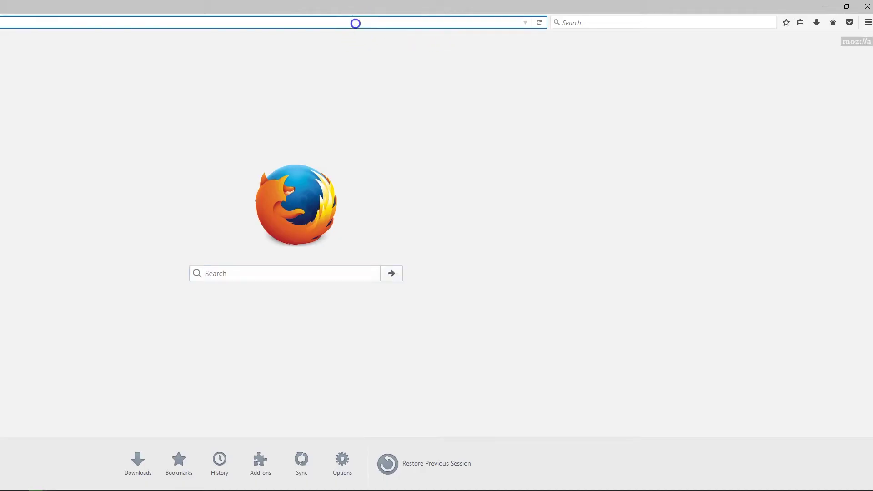
pyautogui.write('wp')
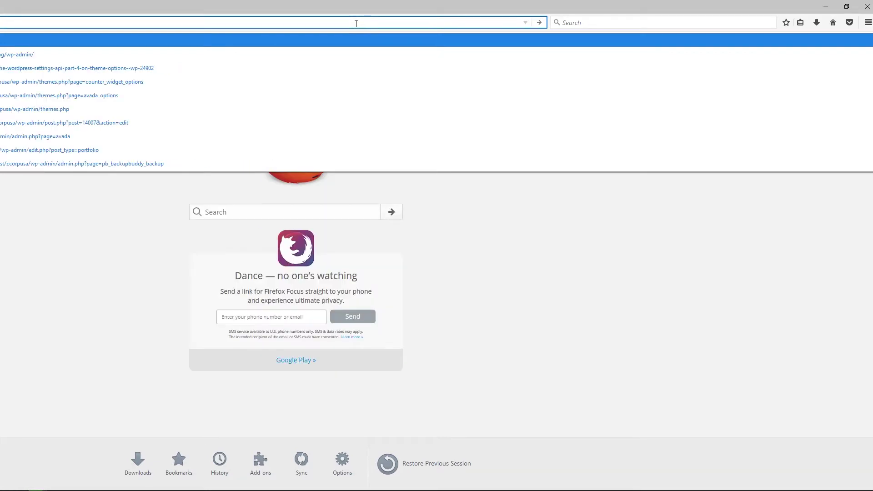
pyautogui.press('Return')
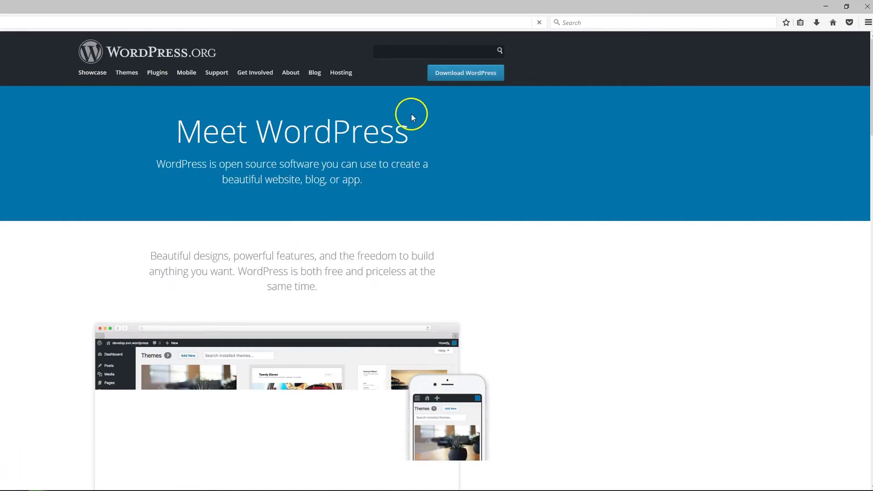
# Download wordpress-4.8.zip from WordPress.org and confirm the download completed.
pyautogui.click(466, 74)
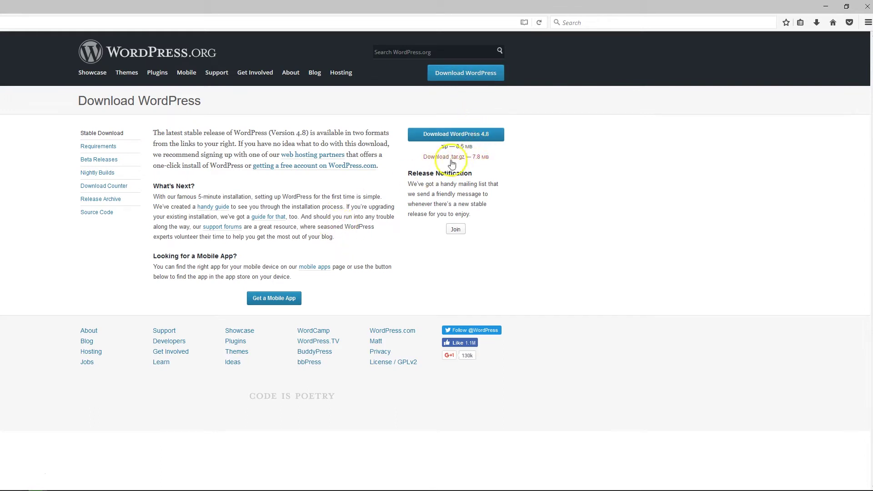
pyautogui.click(466, 137)
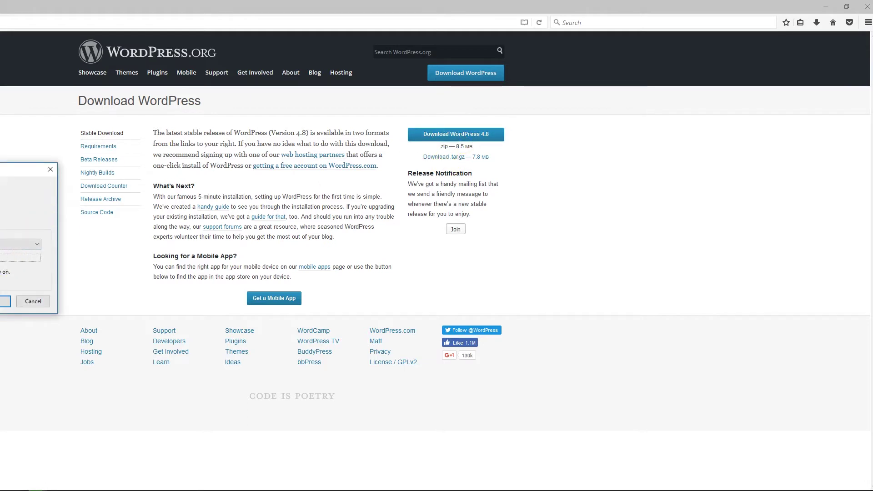
pyautogui.press('Return')
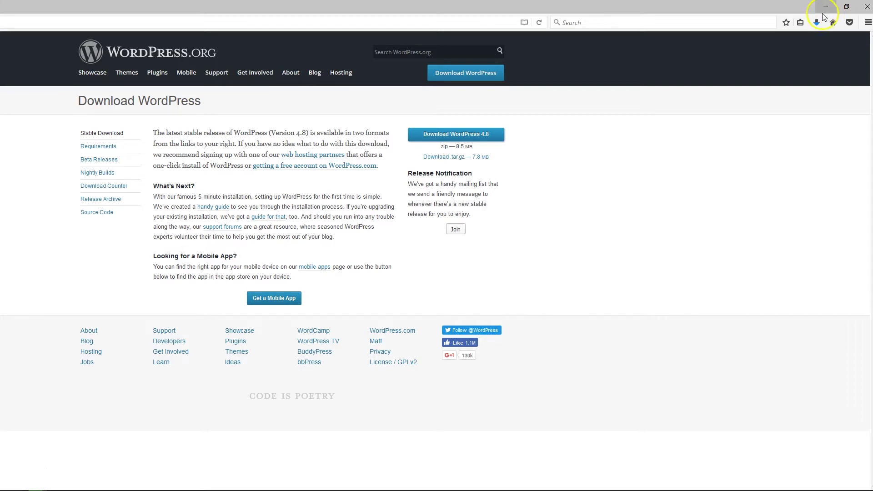
pyautogui.click(817, 21)
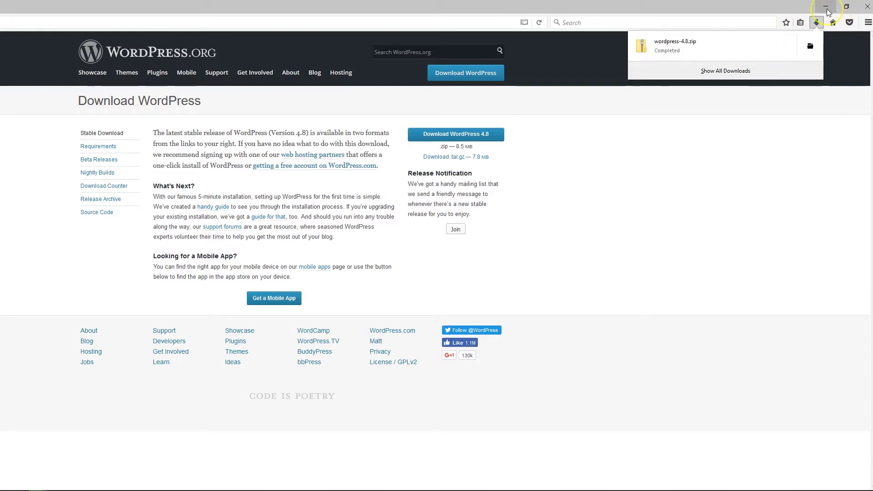
# Put wordpress-4.8.zip from Downloads into C:\wamp64\www by dragging it between side-by-side windows.
pyautogui.click(809, 46)
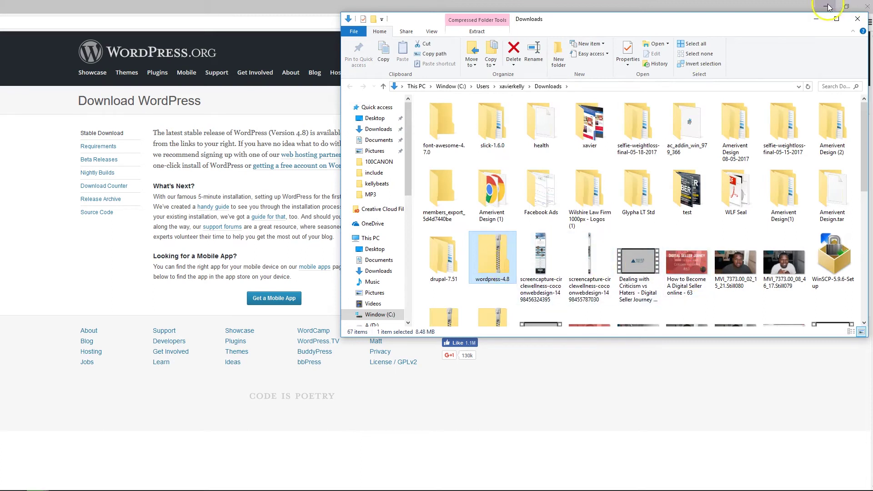
pyautogui.rightClick(505, 262)
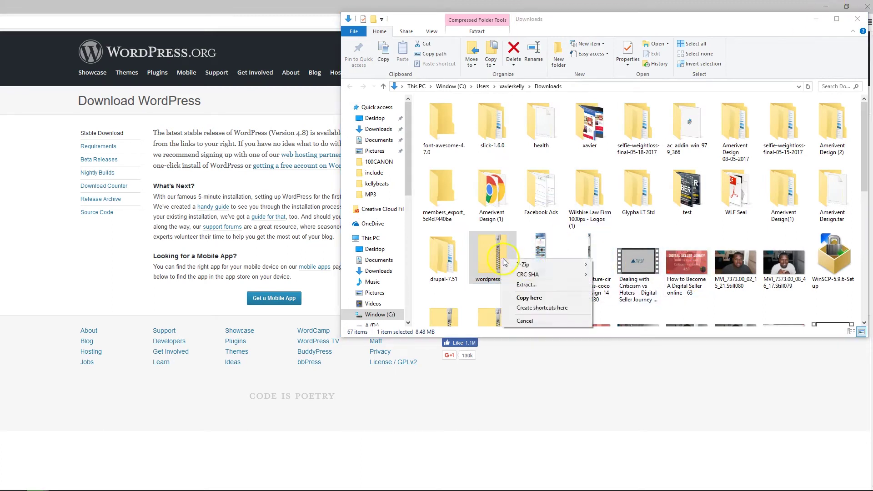
pyautogui.click(529, 297)
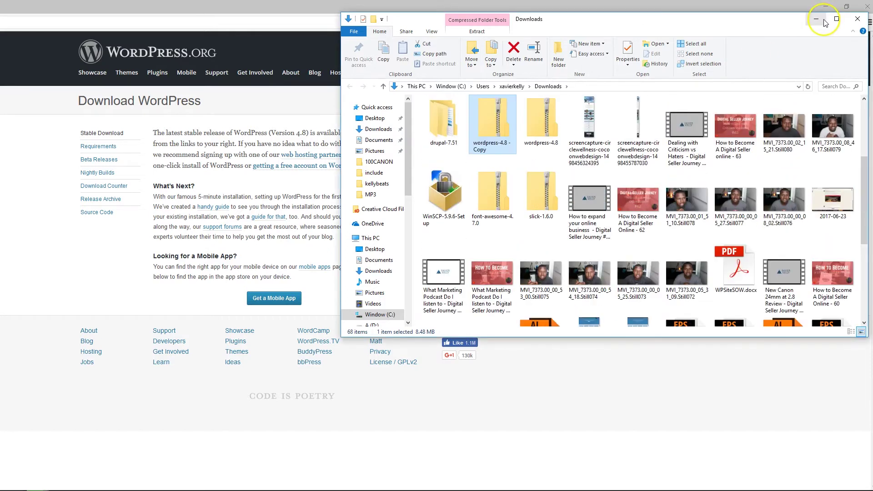
pyautogui.click(822, 19)
pyautogui.moveTo(289, 474)
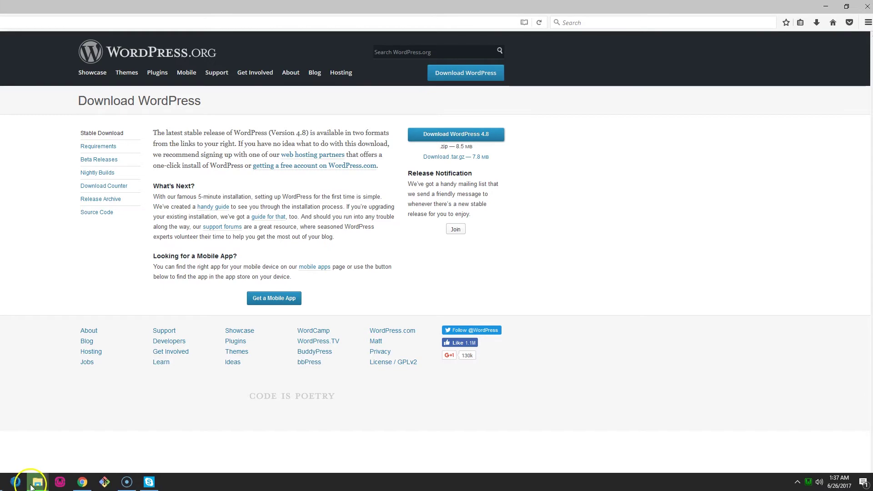
pyautogui.moveTo(38, 482)
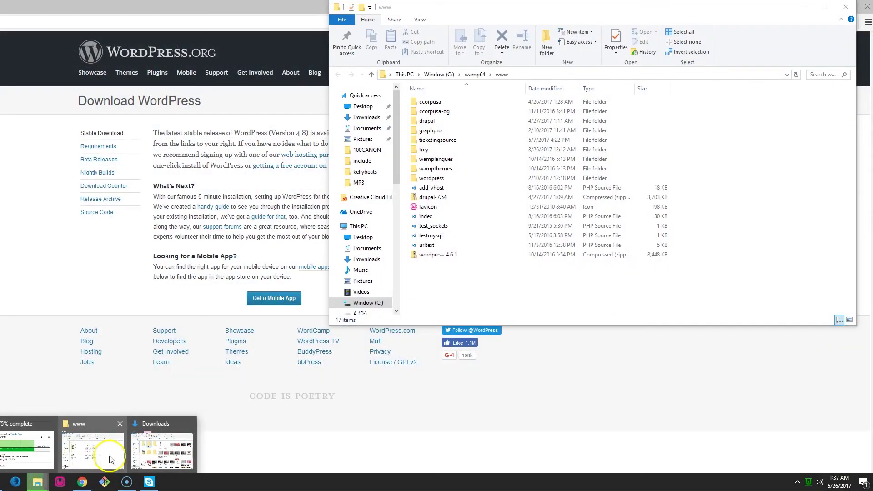
pyautogui.click(142, 437)
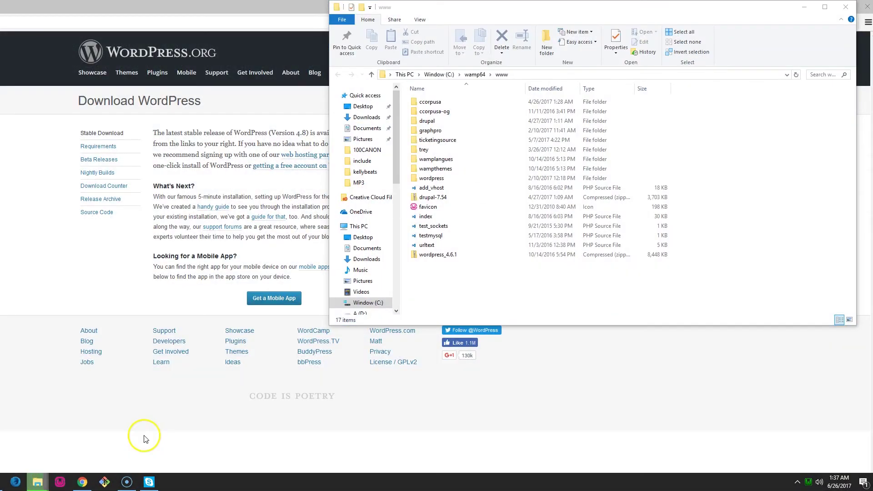
pyautogui.moveTo(620, 19); pyautogui.dragTo(117, 93)
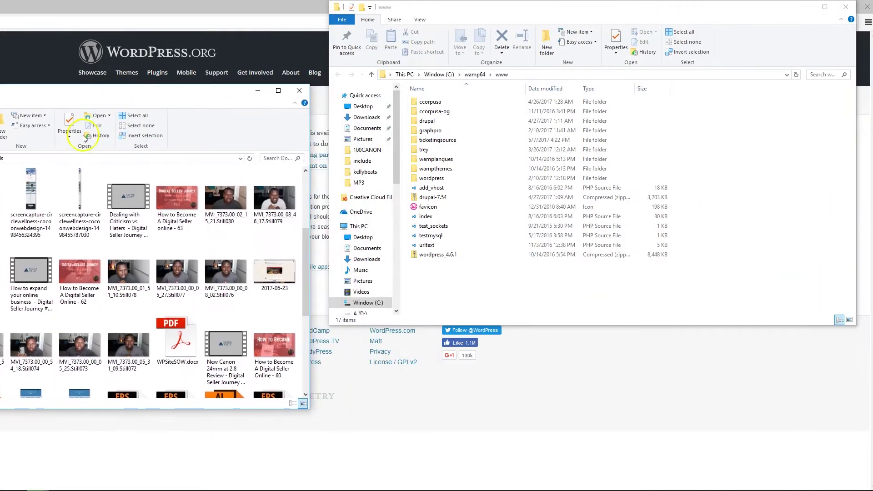
pyautogui.moveTo(3, 196); pyautogui.dragTo(478, 316)
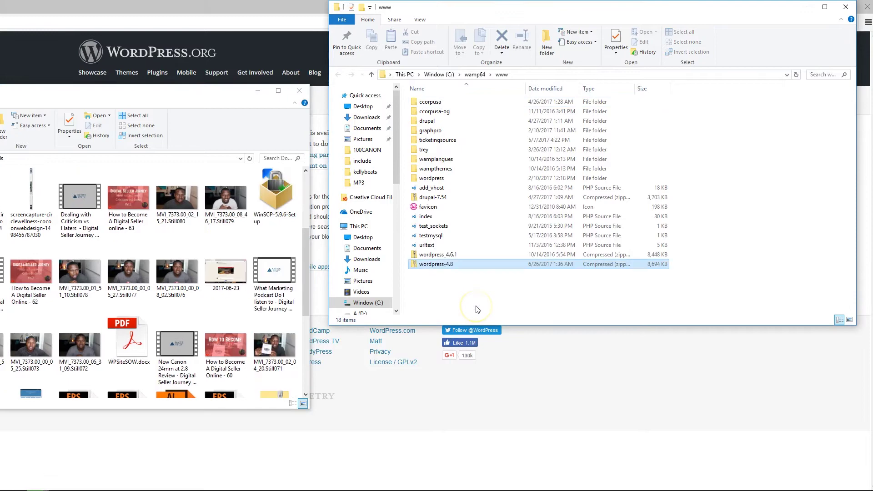
# Extract wordpress-4.8.zip into C:\wamp64\www using Extract All.
pyautogui.rightClick(465, 269)
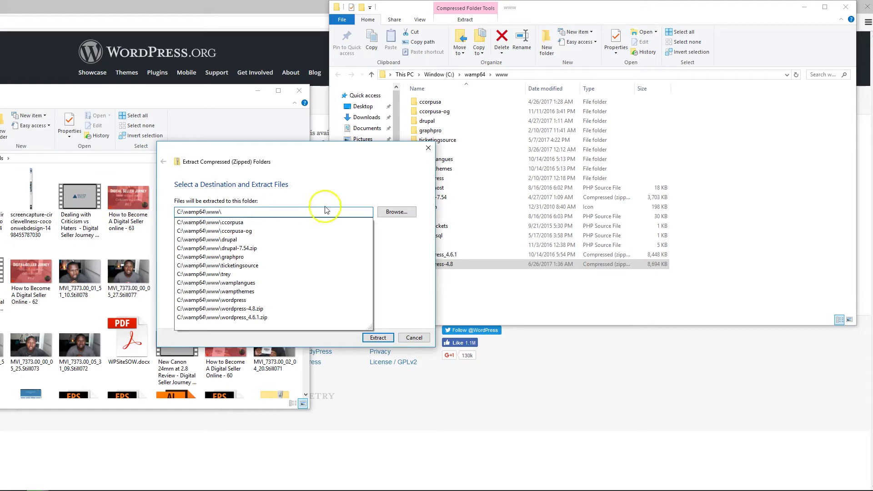
pyautogui.click(383, 341)
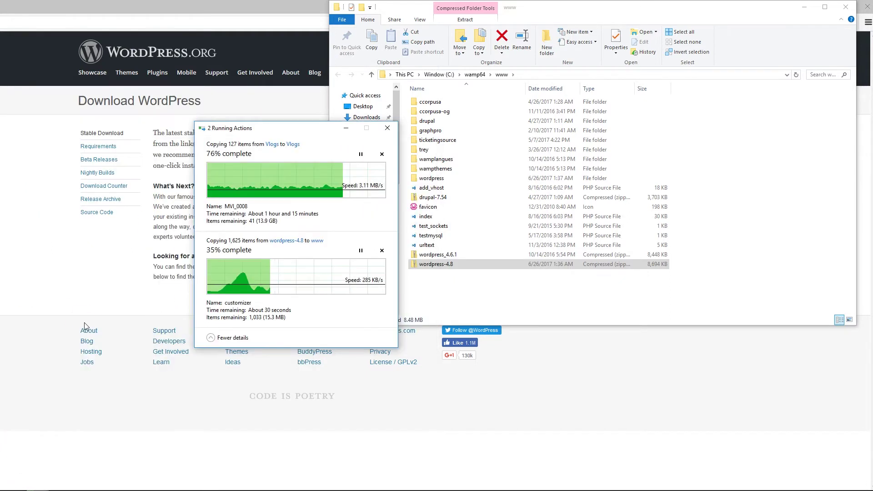
pyautogui.click(361, 155)
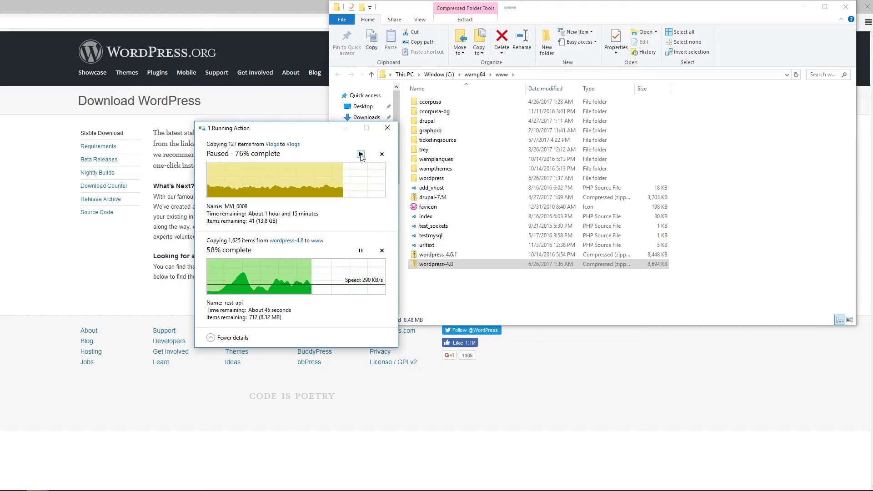
pyautogui.click(360, 154)
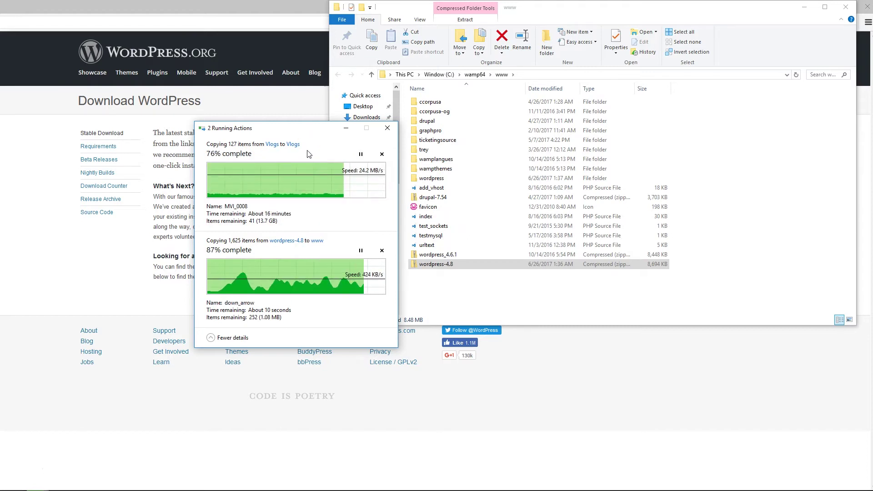
pyautogui.click(451, 266)
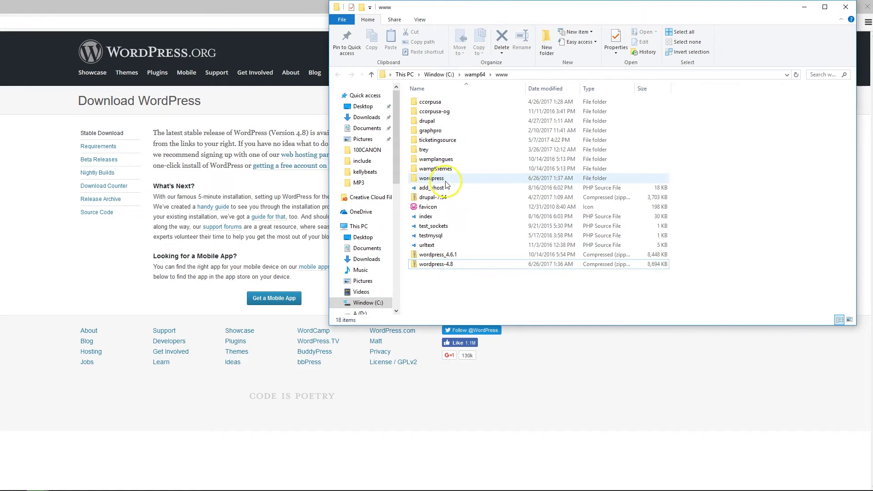
# Open the extracted wordpress folder and inspect its inner wordpress folder, keeping its name unchanged.
pyautogui.moveTo(849, 478)
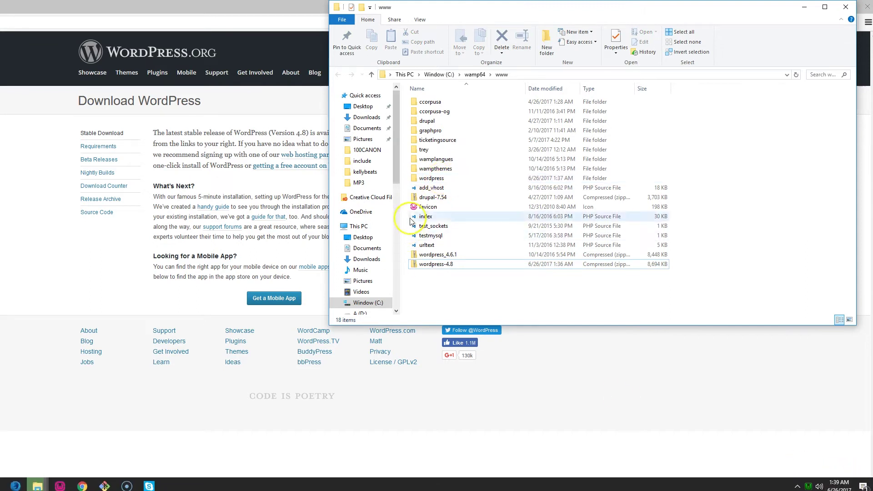
pyautogui.moveTo(421, 181)
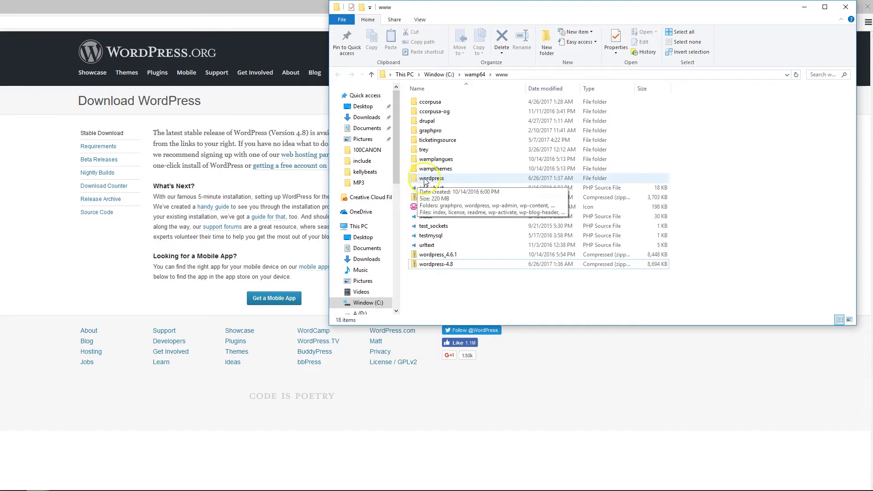
pyautogui.doubleClick(430, 179)
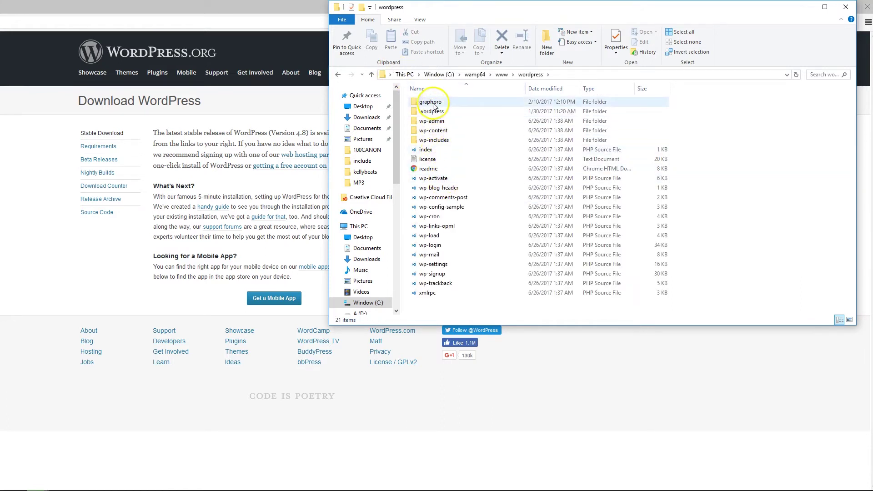
pyautogui.click(472, 113)
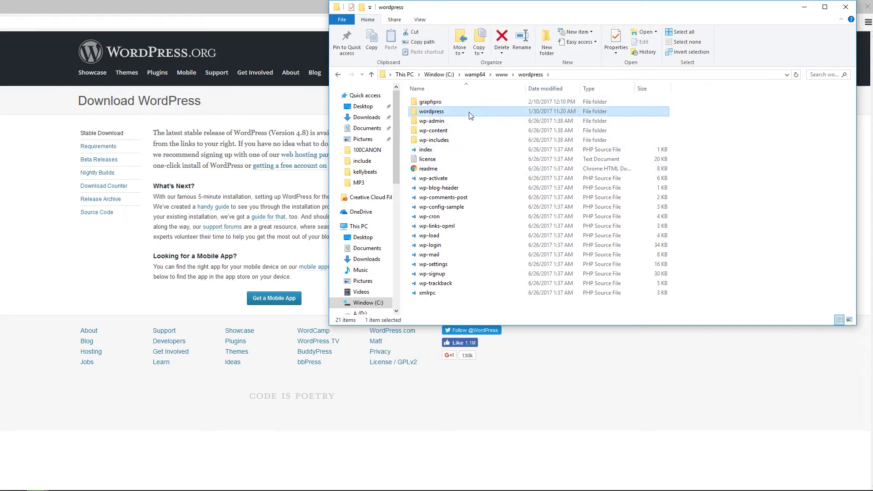
pyautogui.doubleClick(472, 114)
pyautogui.click(338, 74)
pyautogui.click(471, 118)
pyautogui.press('Escape')
pyautogui.click(470, 114)
pyautogui.click(485, 116)
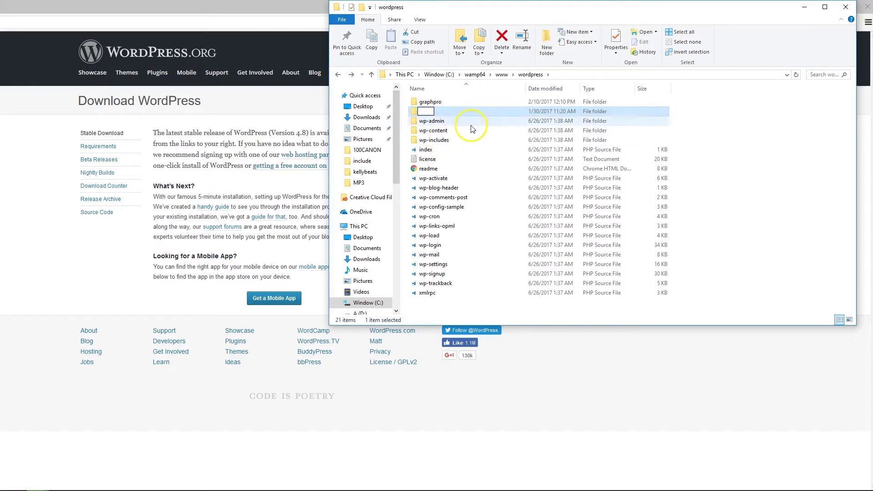
# Delete the inner wordpress and graphpro folders from the wordpress site folder.
pyautogui.rightClick(491, 112)
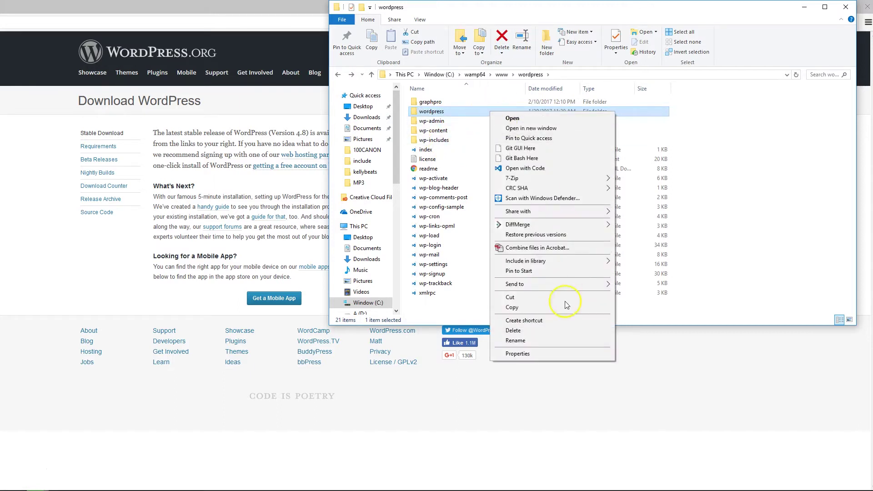
pyautogui.click(537, 331)
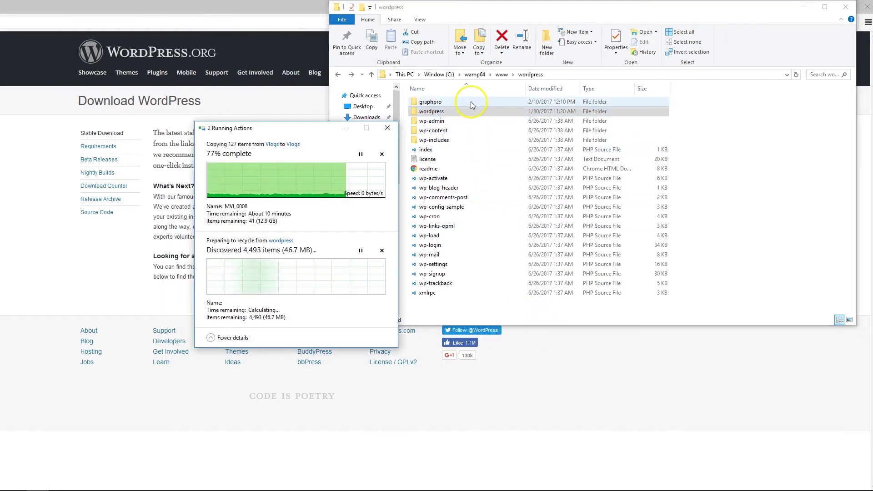
pyautogui.rightClick(471, 102)
pyautogui.click(520, 325)
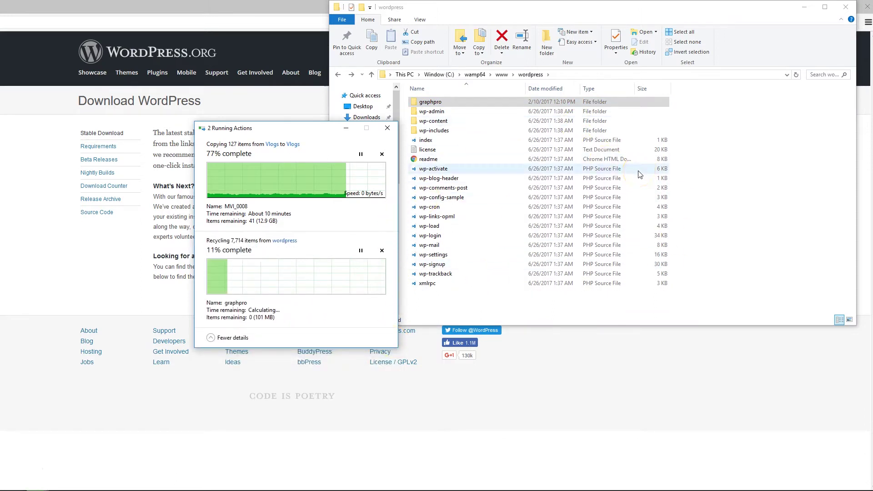
pyautogui.click(492, 307)
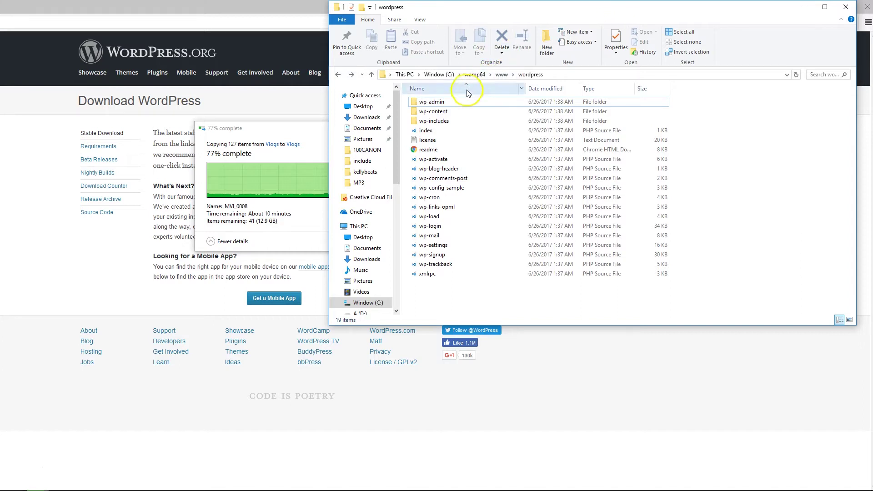
# Copy the folder name 'wordpress' from the File Explorer address path.
pyautogui.click(563, 74)
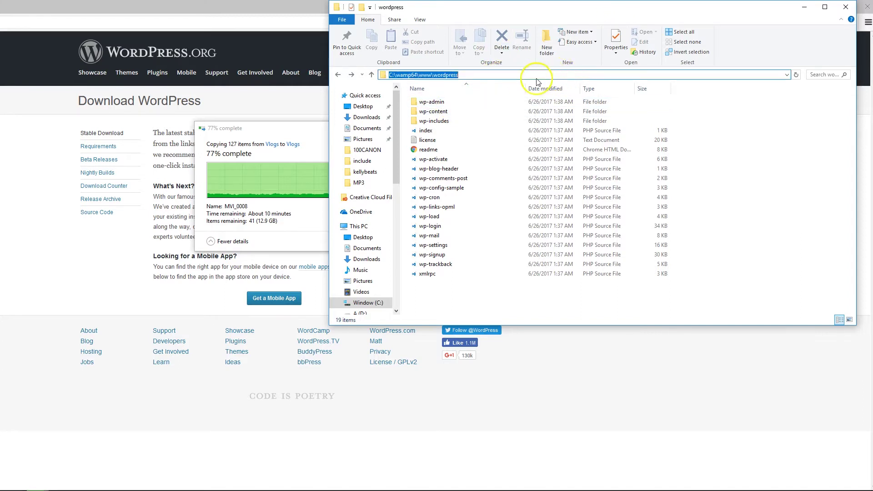
pyautogui.moveTo(507, 77); pyautogui.dragTo(432, 77)
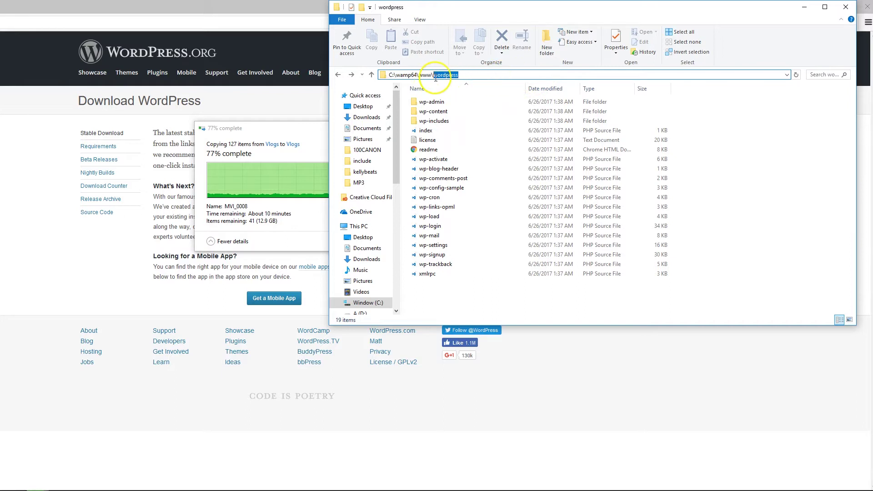
pyautogui.rightClick(433, 77)
pyautogui.click(454, 106)
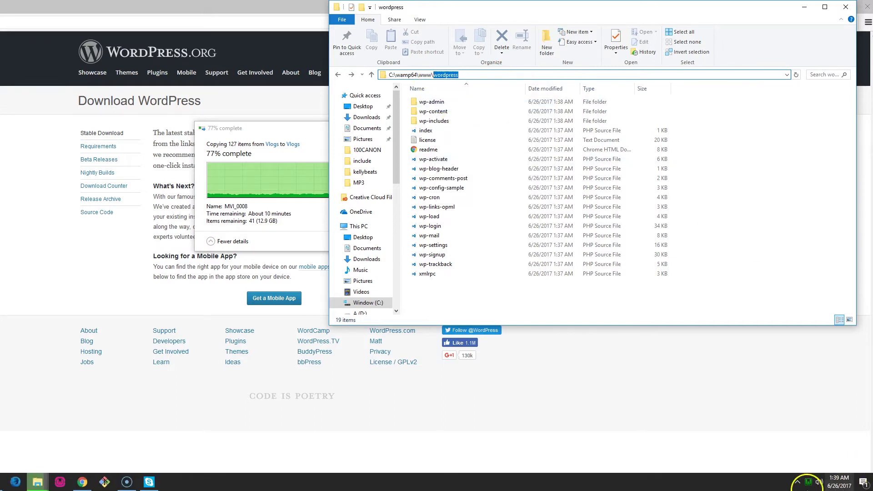
pyautogui.click(839, 482)
pyautogui.click(839, 482)
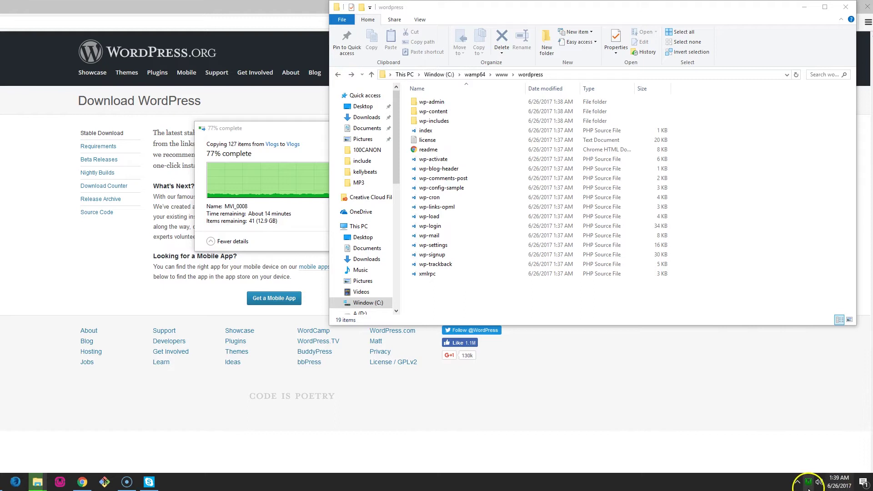
pyautogui.click(808, 482)
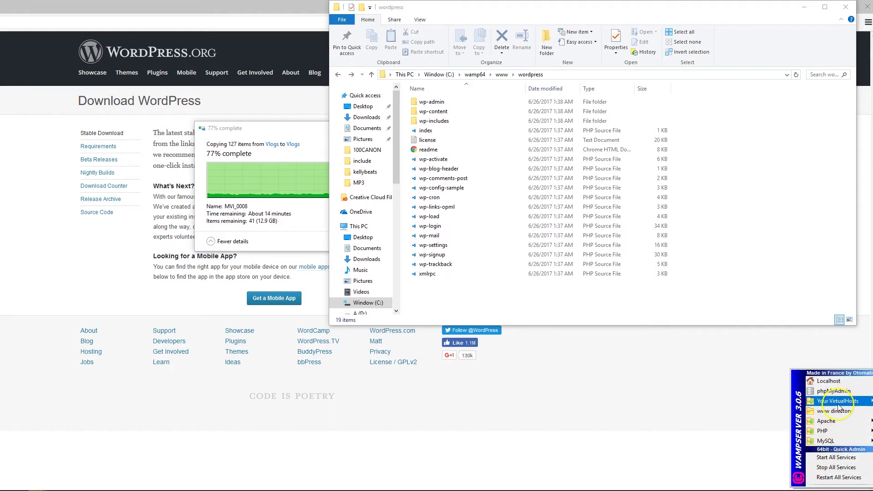
# Log in to phpMyAdmin as root with an empty password.
pyautogui.moveTo(838, 403)
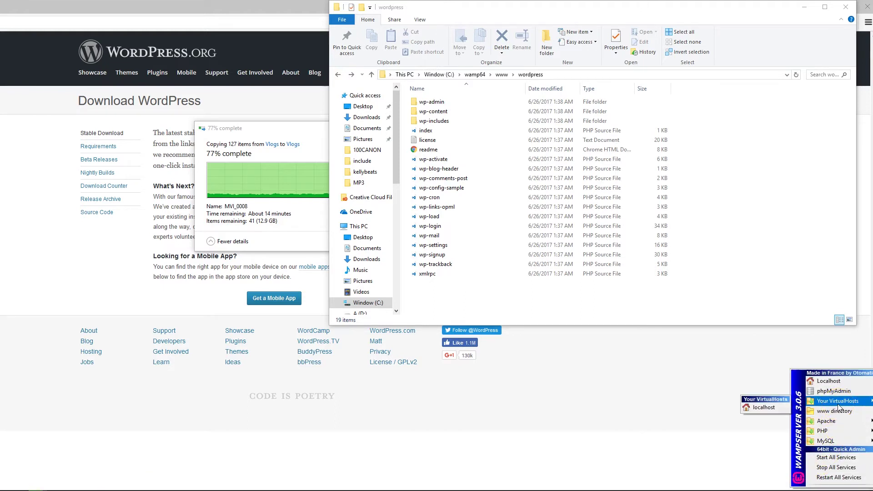
pyautogui.click(825, 442)
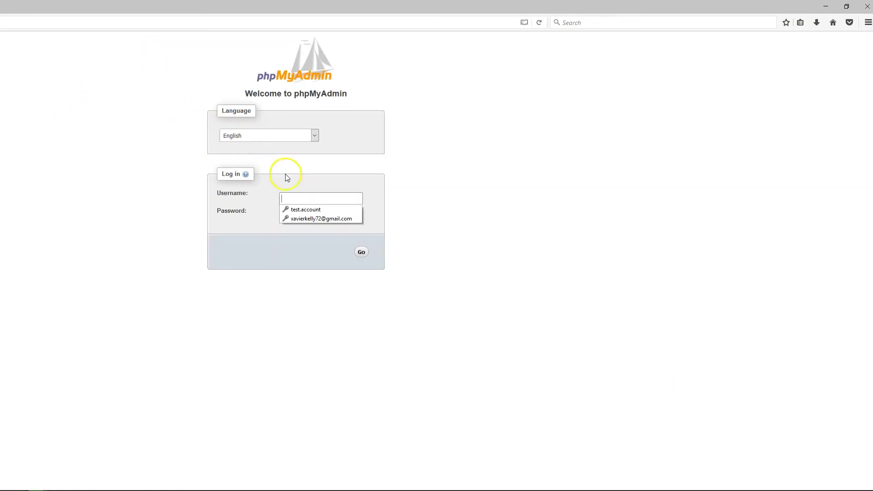
pyautogui.click(328, 174)
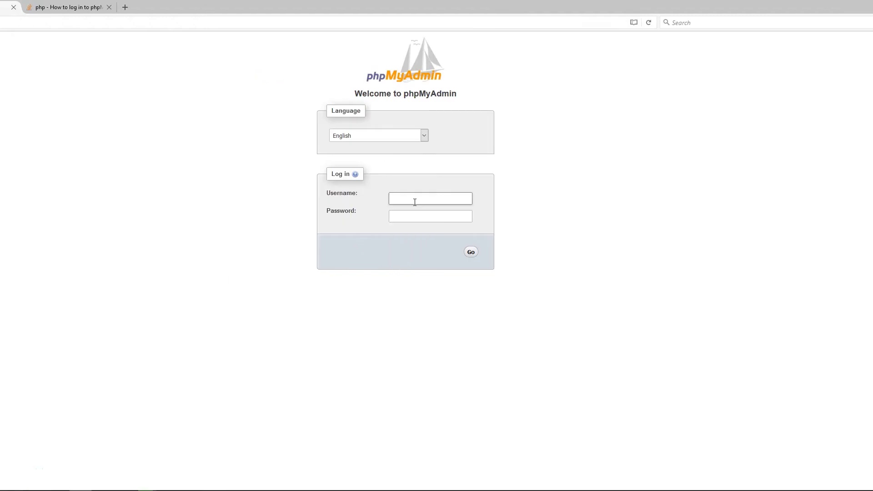
pyautogui.click(399, 214)
pyautogui.click(417, 214)
pyautogui.click(428, 198)
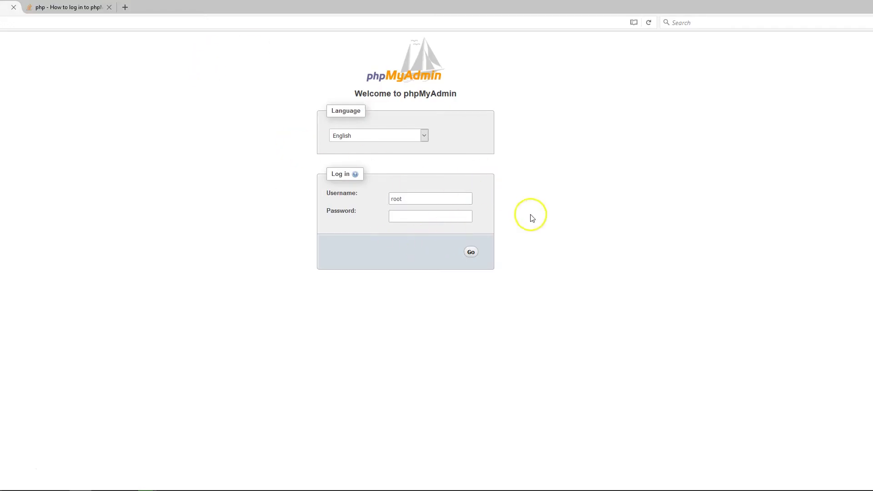
pyautogui.click(472, 253)
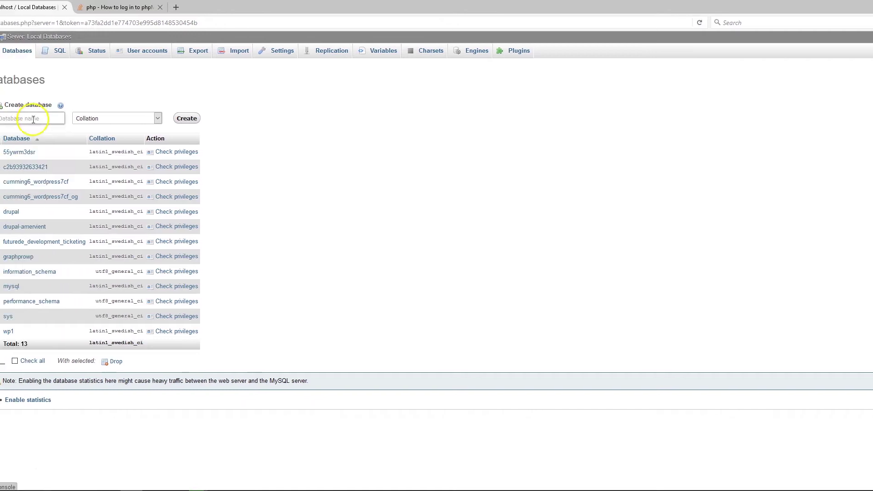
# Create a database named wordpress-test, copying the name before creating it.
pyautogui.click(33, 119)
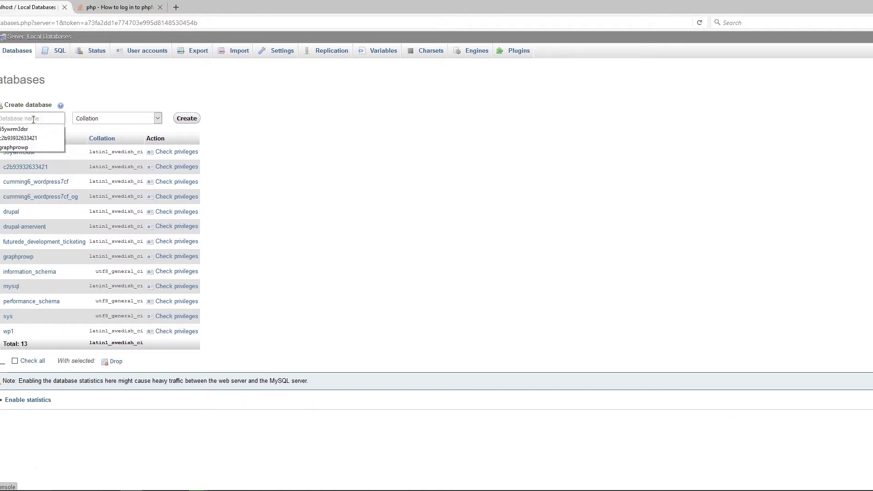
pyautogui.write('wordpe')
pyautogui.press('BackSpace')
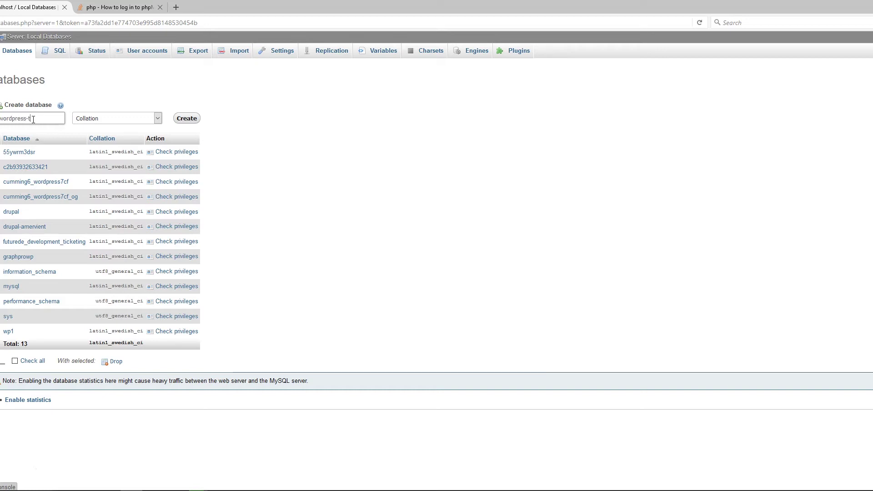
pyautogui.tripleClick(25, 114)
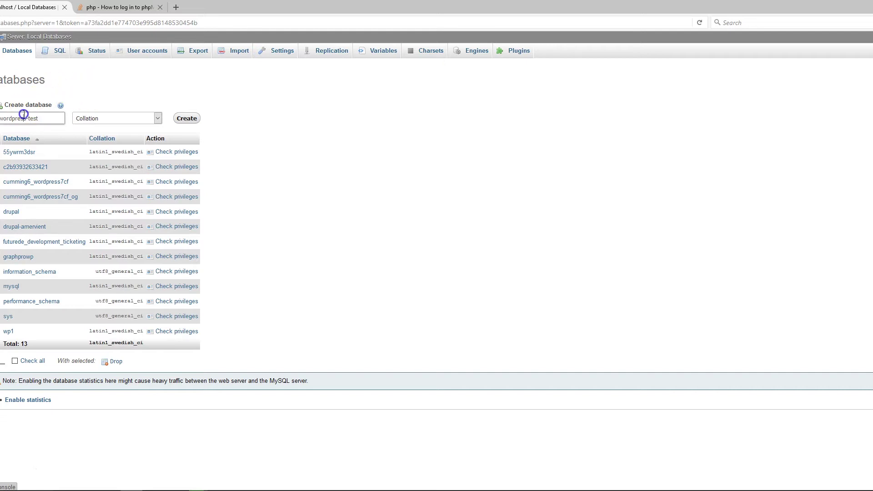
pyautogui.rightClick(25, 116)
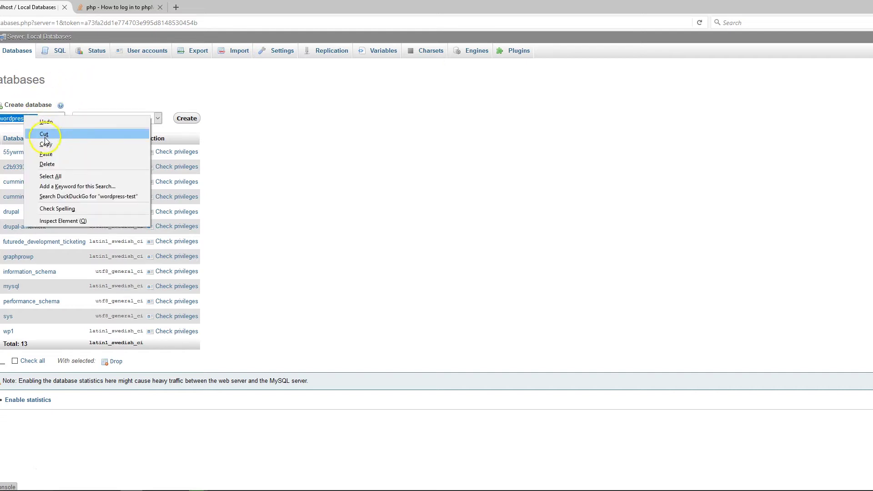
pyautogui.click(45, 132)
pyautogui.click(183, 120)
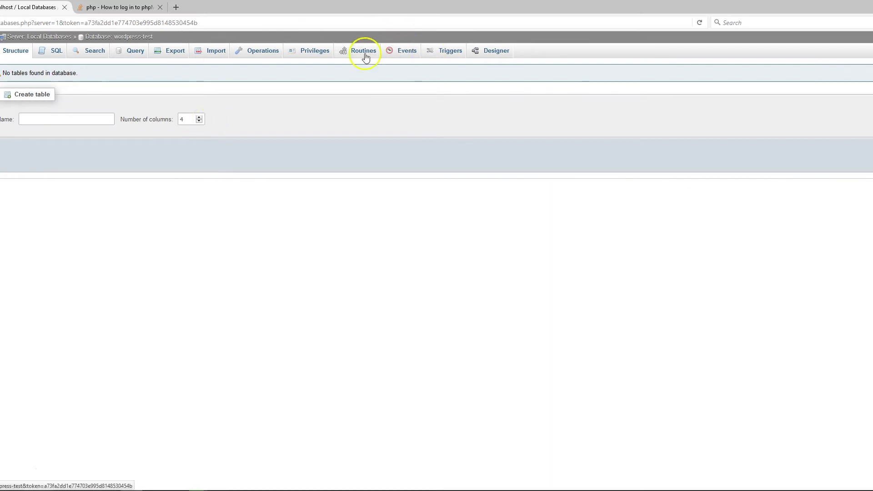
# Add a new user account named wordpress-test and enter its password twice.
pyautogui.click(317, 53)
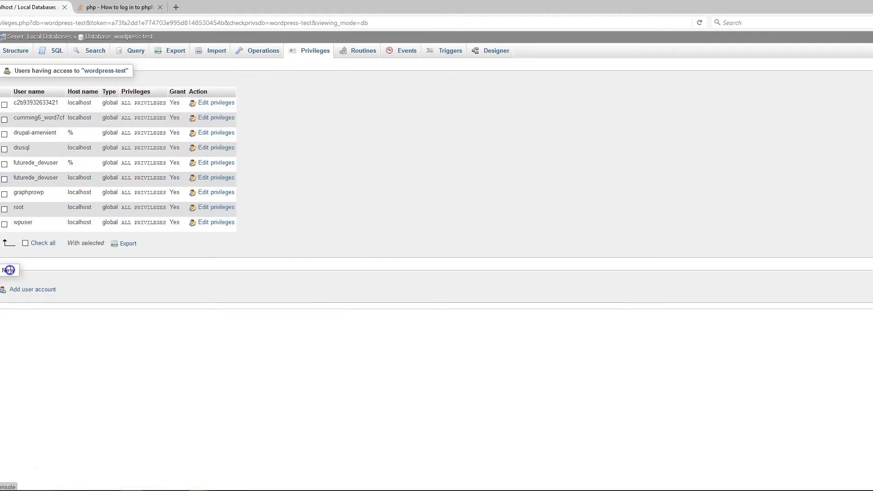
pyautogui.click(38, 291)
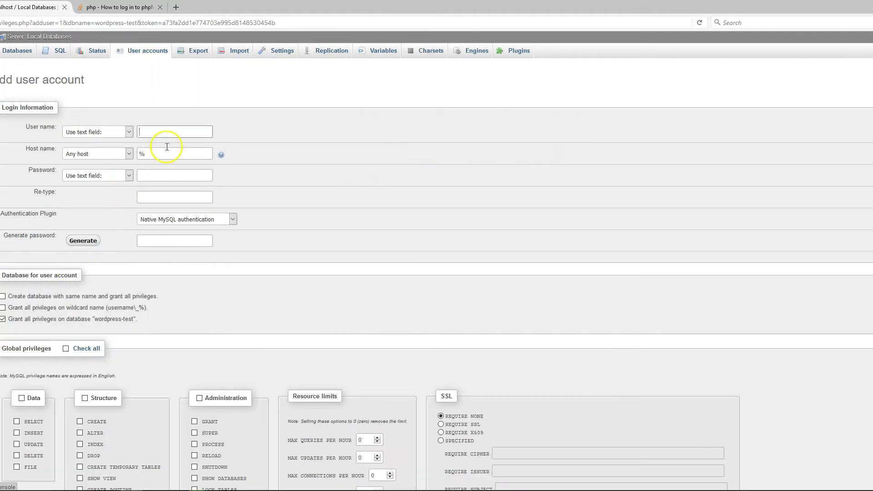
pyautogui.click(173, 133)
pyautogui.click(180, 146)
pyautogui.click(164, 175)
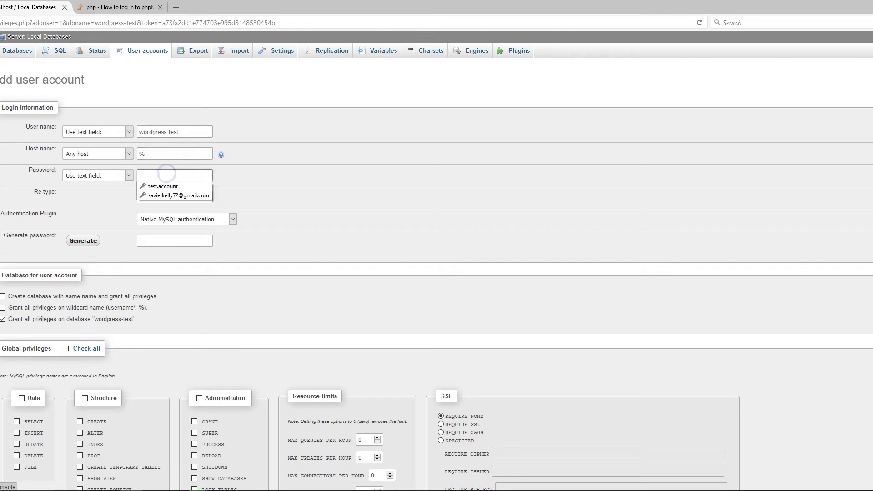
pyautogui.click(158, 175)
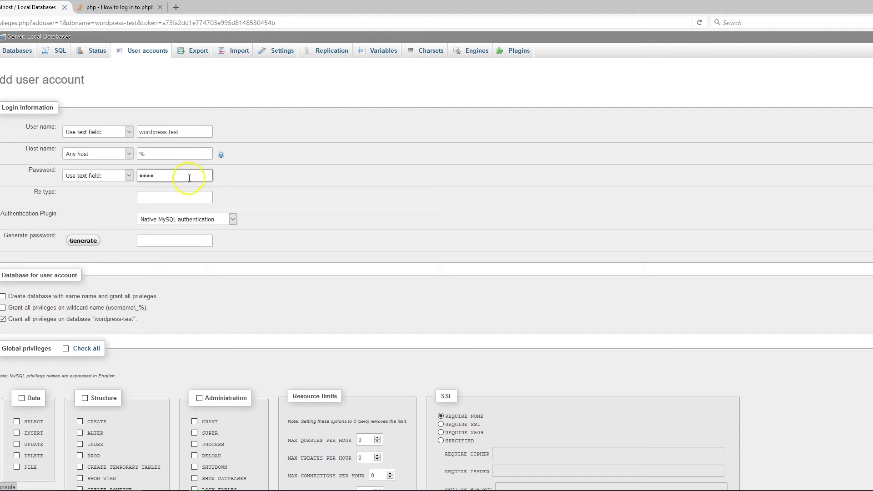
pyautogui.click(163, 194)
pyautogui.write('••')
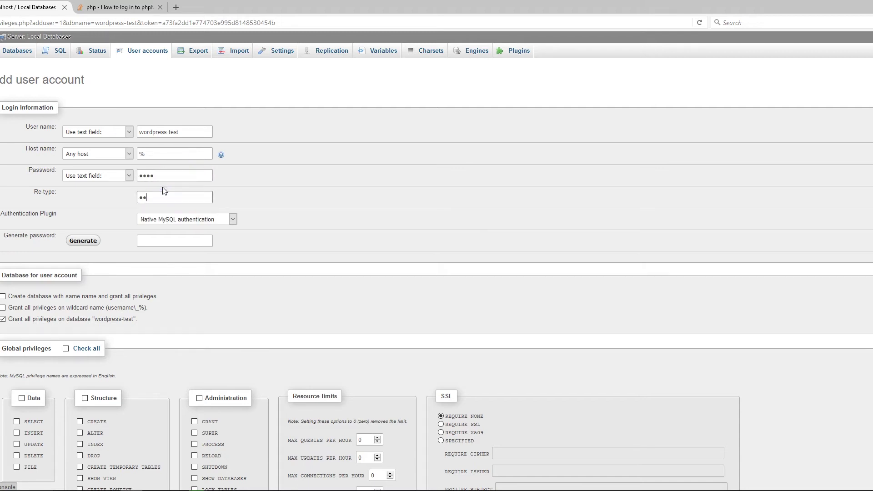
# Grant all global privileges, create the account, and dock the browser to the right half.
pyautogui.scroll(-3, 144, 204)
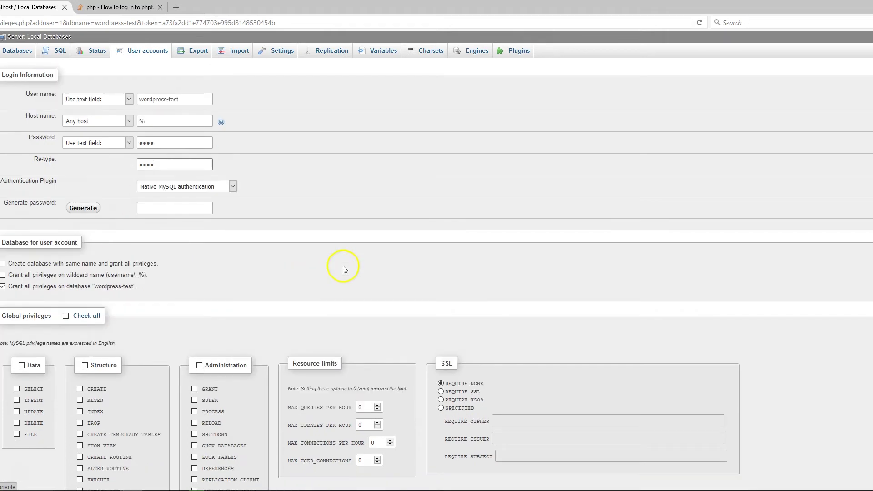
pyautogui.click(67, 206)
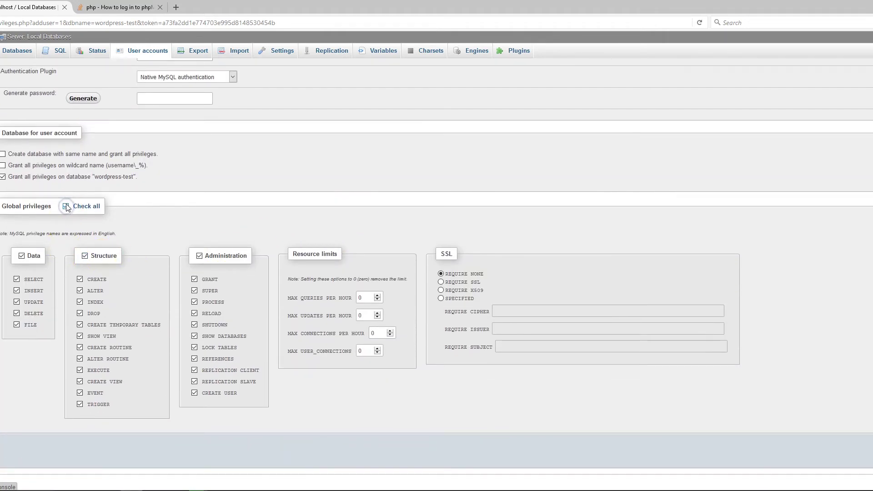
pyautogui.scroll(1, 764, 313)
pyautogui.scroll(-1, 788, 376)
pyautogui.click(839, 451)
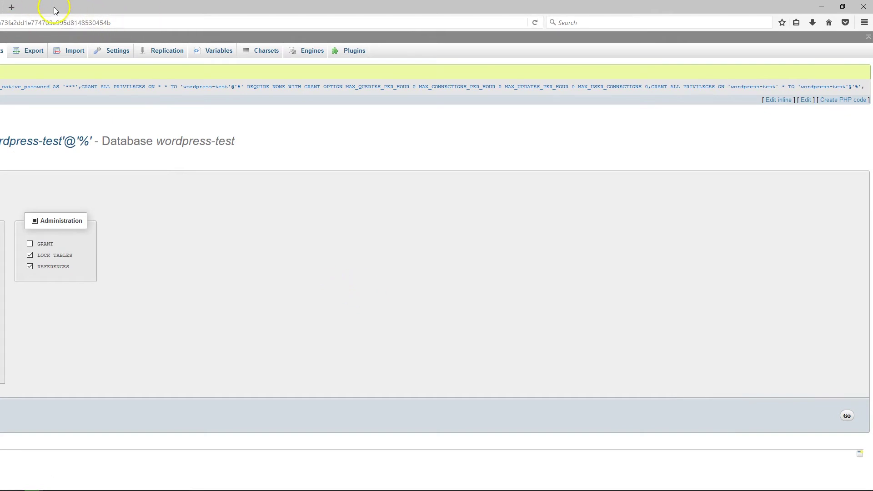
pyautogui.moveTo(55, 7); pyautogui.dragTo(872, 68)
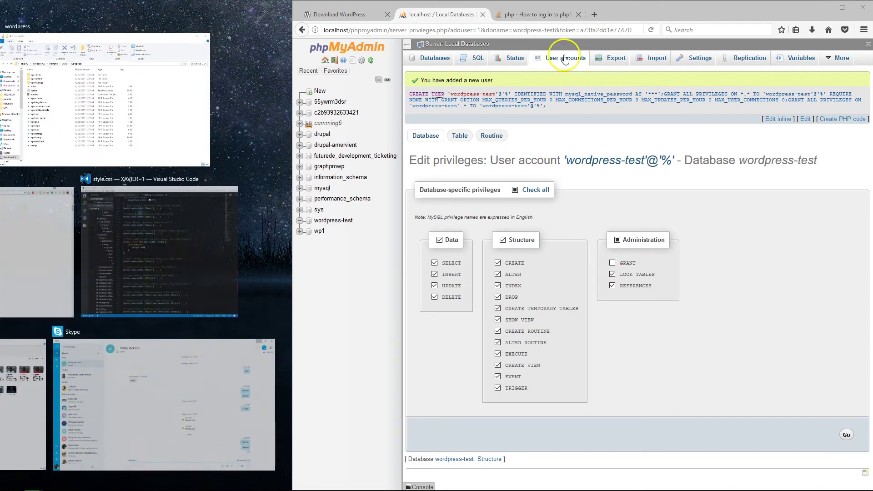
pyautogui.moveTo(295, 27); pyautogui.dragTo(1, 52)
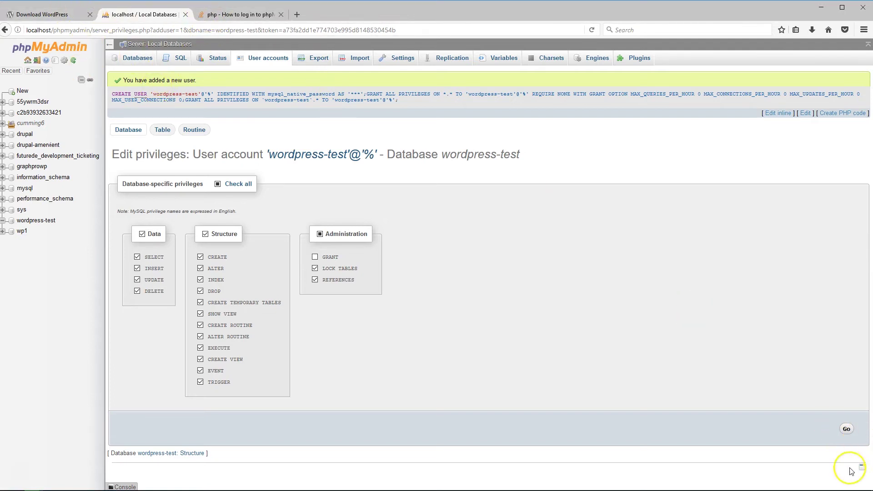
# Open the WampServer localhost homepage and follow the wordpress project link under Your Projects.
pyautogui.click(841, 486)
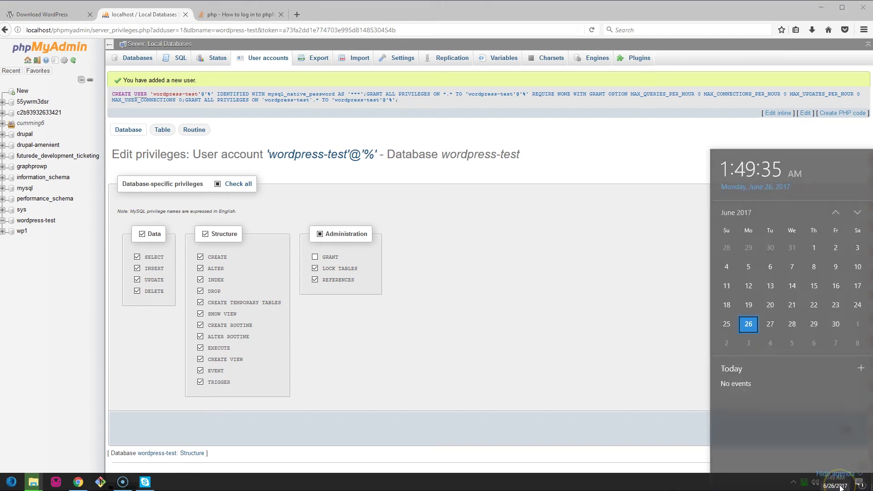
pyautogui.click(842, 486)
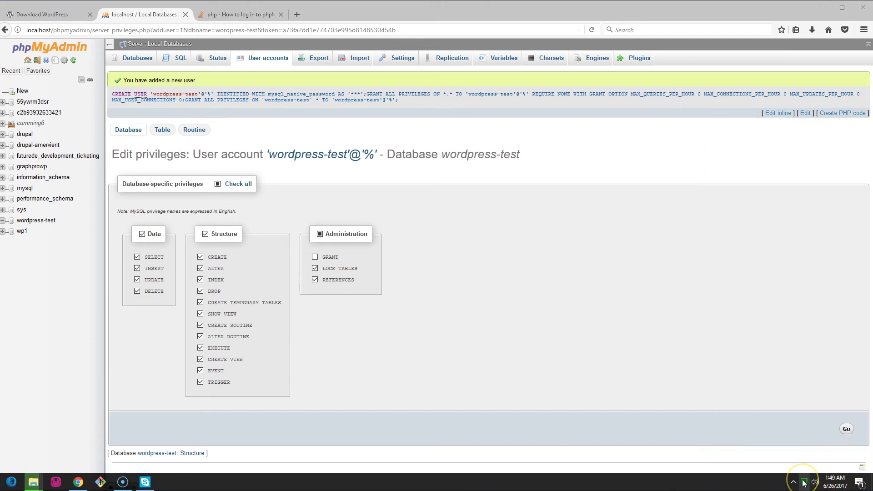
pyautogui.click(803, 483)
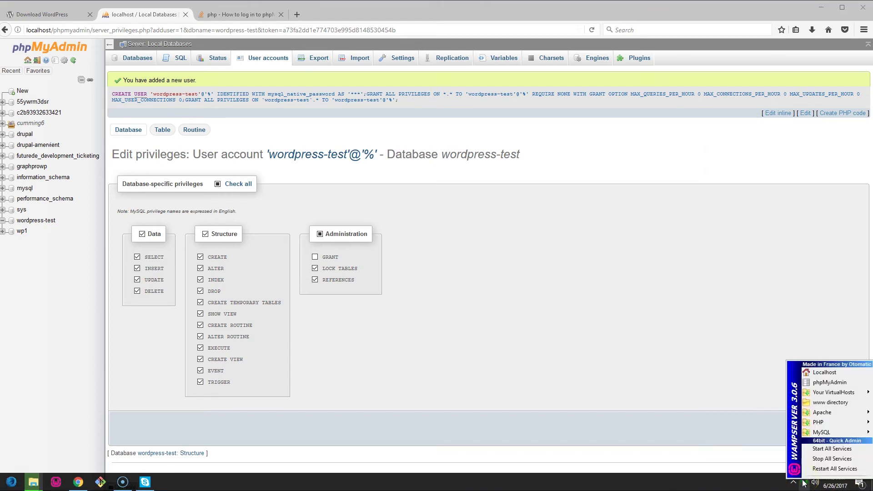
pyautogui.click(831, 403)
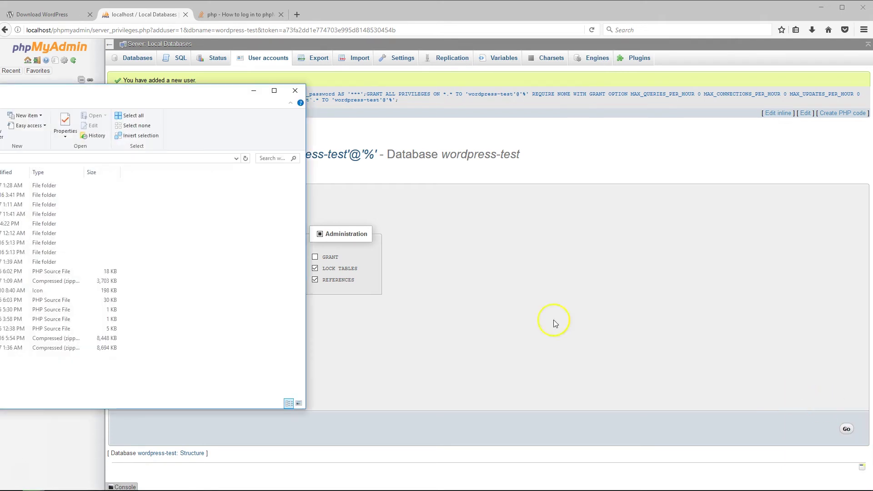
pyautogui.click(294, 92)
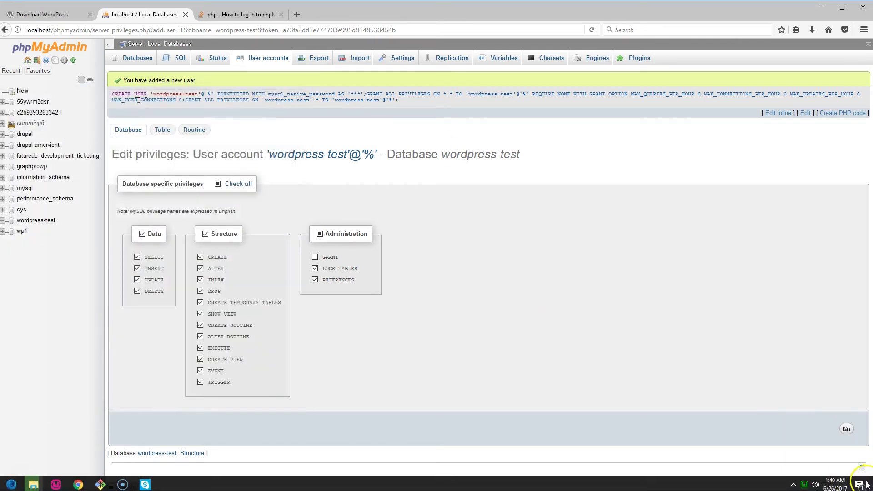
pyautogui.click(803, 483)
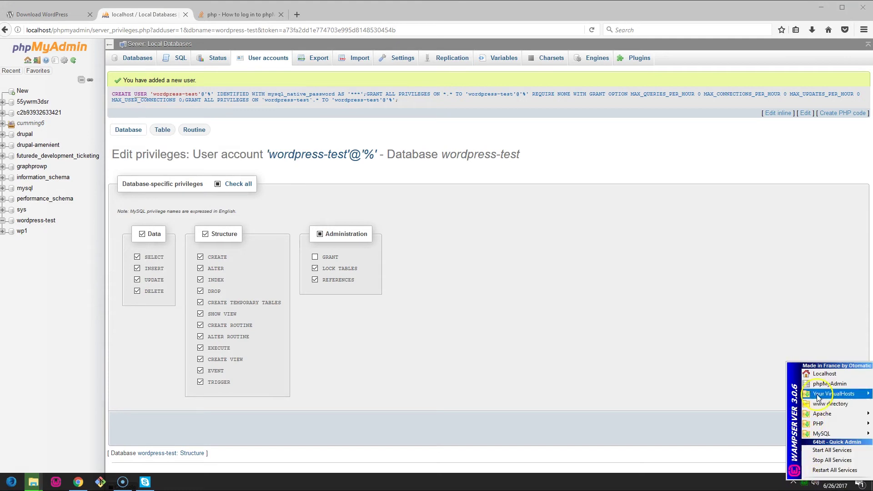
pyautogui.click(823, 373)
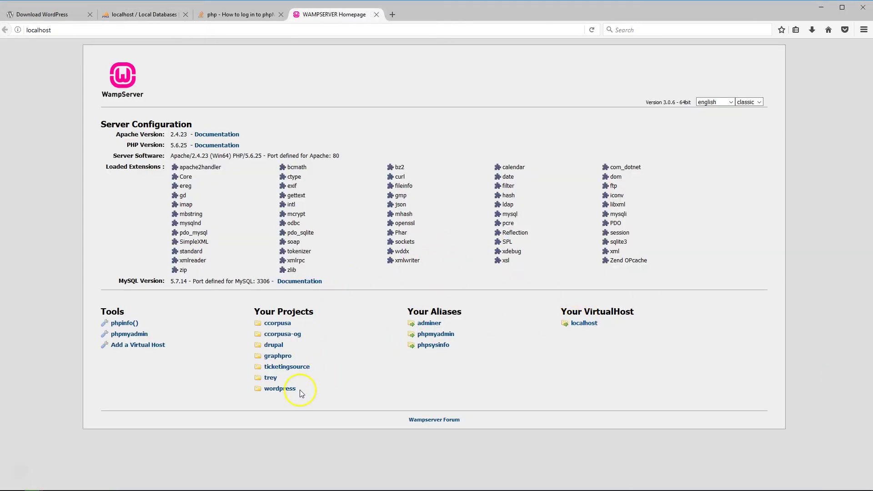
pyautogui.click(278, 389)
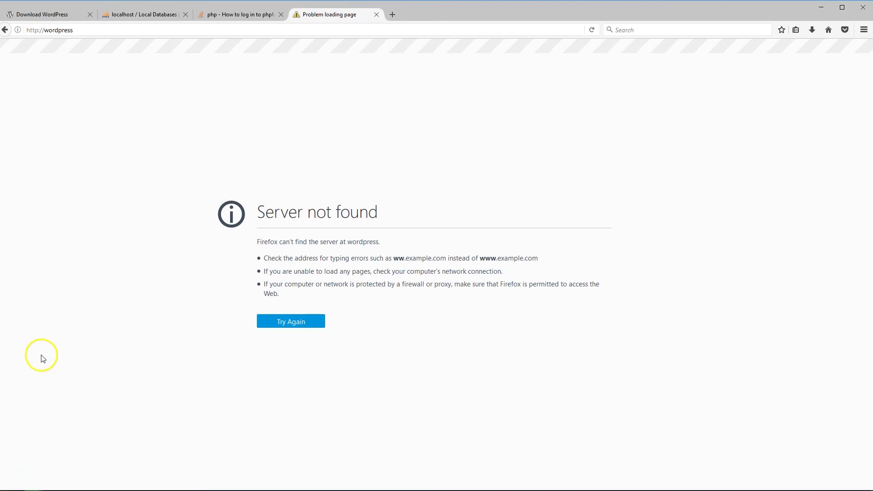
# Change the address to localhost/wordpress/, fixing the typo, and load the WordPress setup page.
pyautogui.click(47, 31)
pyautogui.click(44, 31)
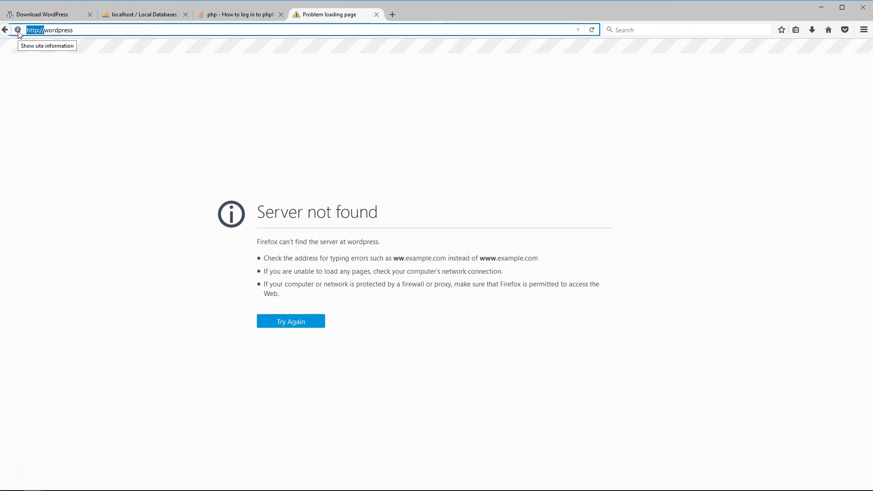
pyautogui.write('local')
pyautogui.write('hoo')
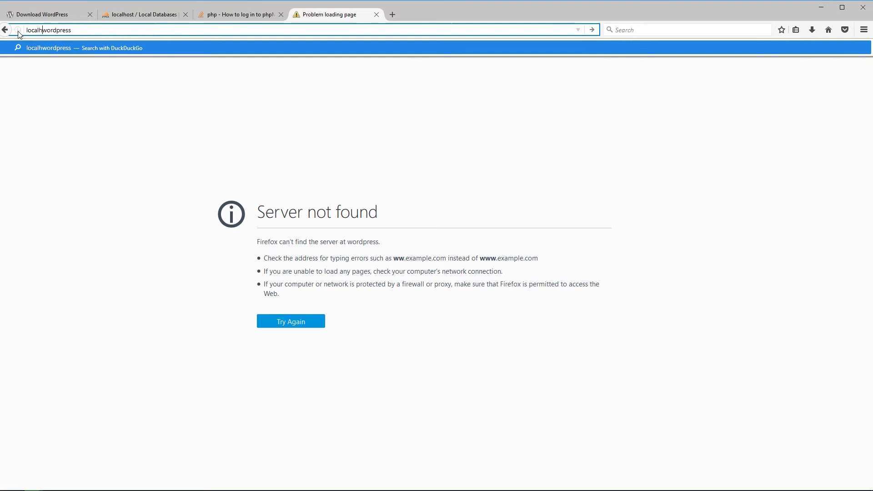
pyautogui.press('BackSpace')
pyautogui.write('s')
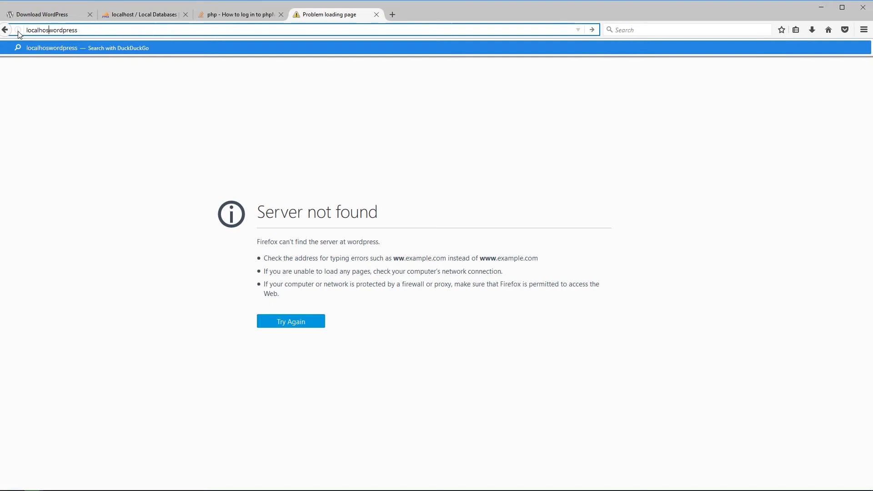
pyautogui.write('t/')
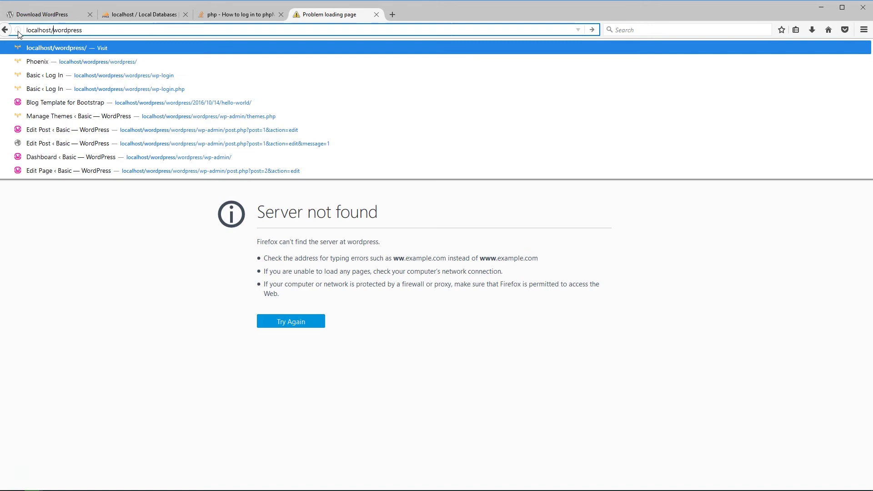
pyautogui.press('Return')
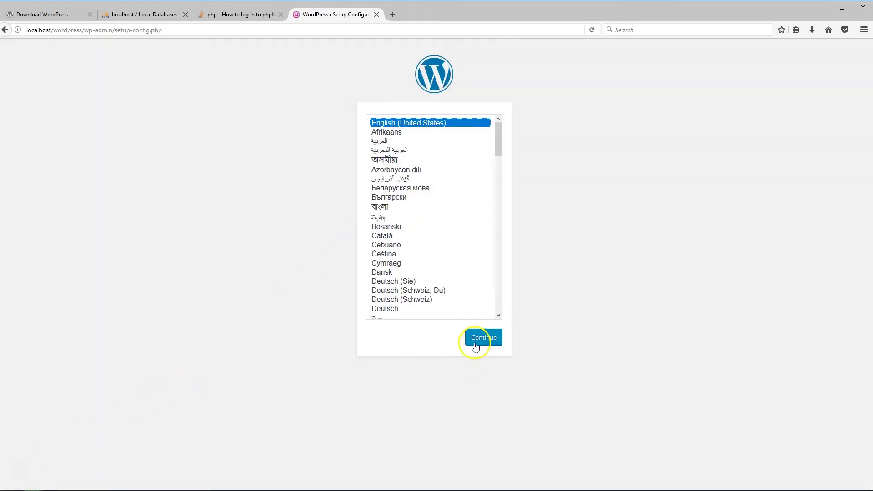
# Keep English (United States) as the setup language and continue to the database information page.
pyautogui.scroll(-8, 418, 171)
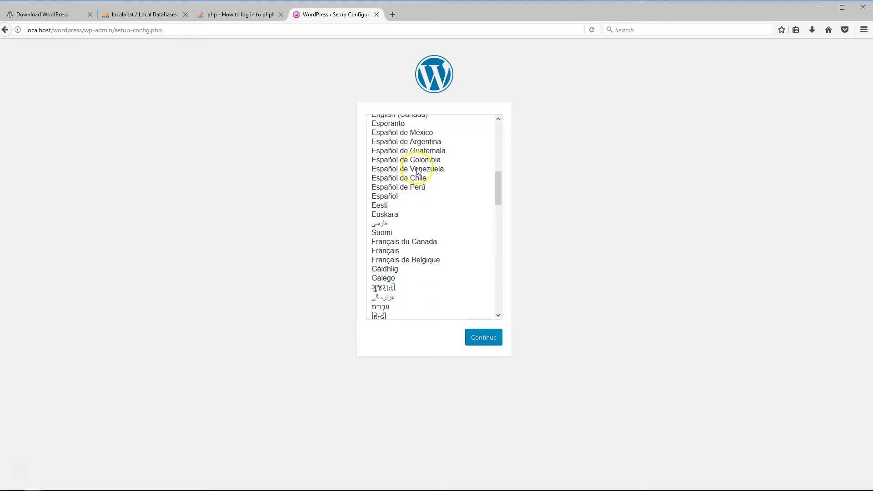
pyautogui.scroll(-20, 417, 171)
pyautogui.scroll(14, 411, 200)
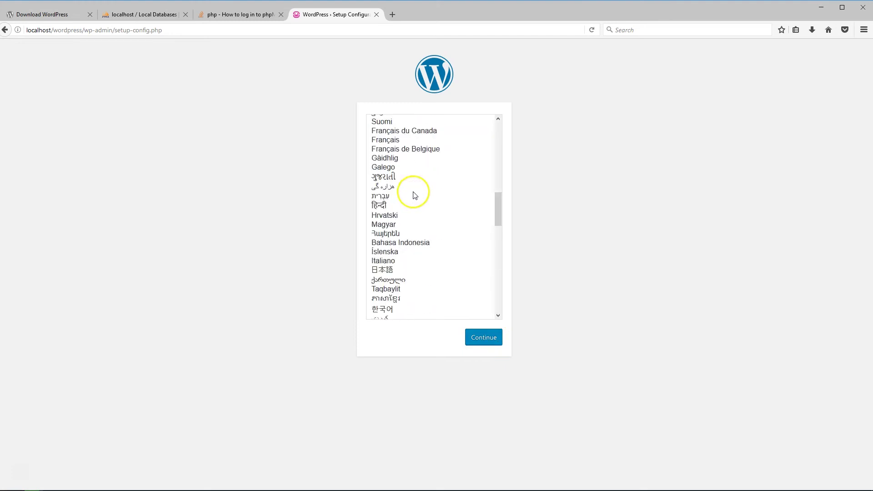
pyautogui.scroll(10, 414, 193)
pyautogui.click(427, 123)
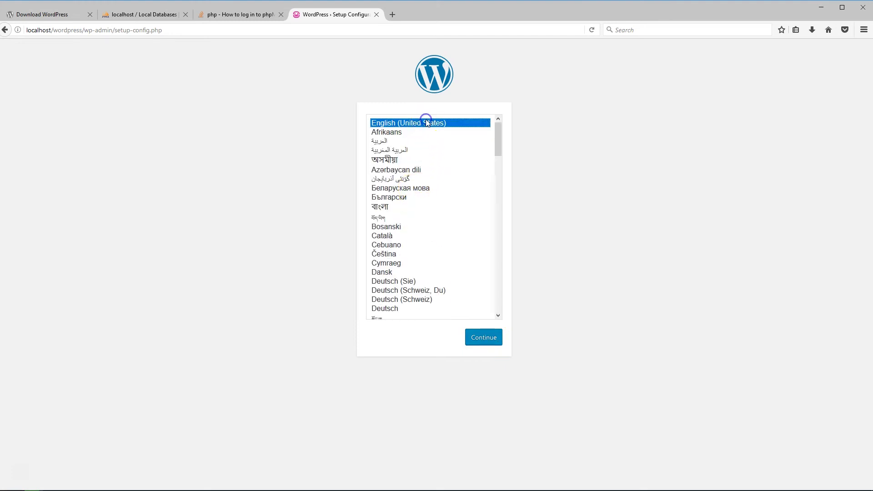
pyautogui.click(484, 339)
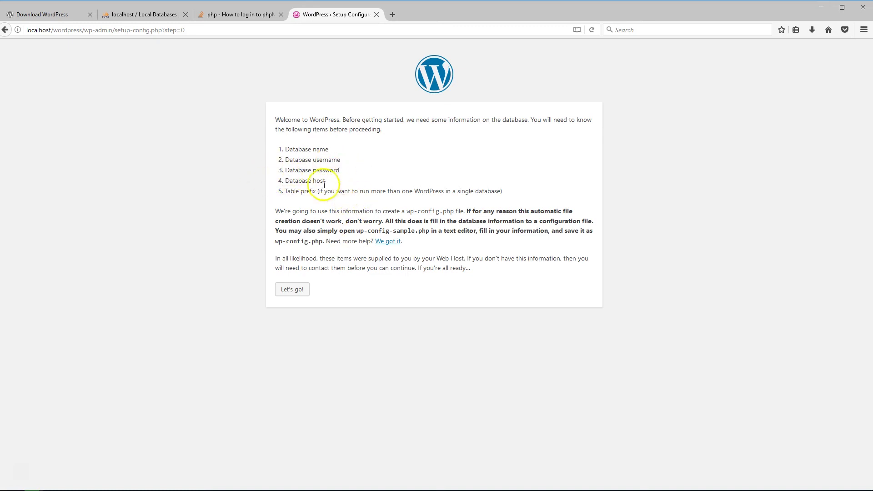
# Enter wordpress-test as database name and username, add the database password, and submit.
pyautogui.click(305, 294)
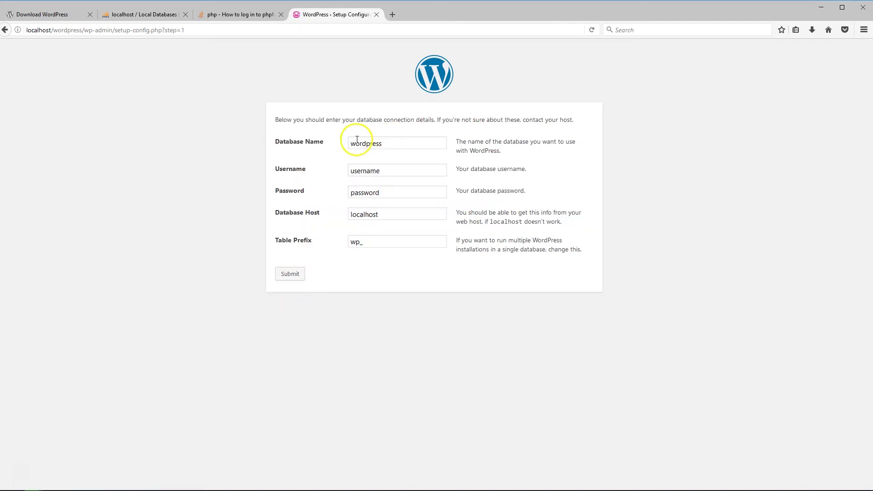
pyautogui.doubleClick(385, 143)
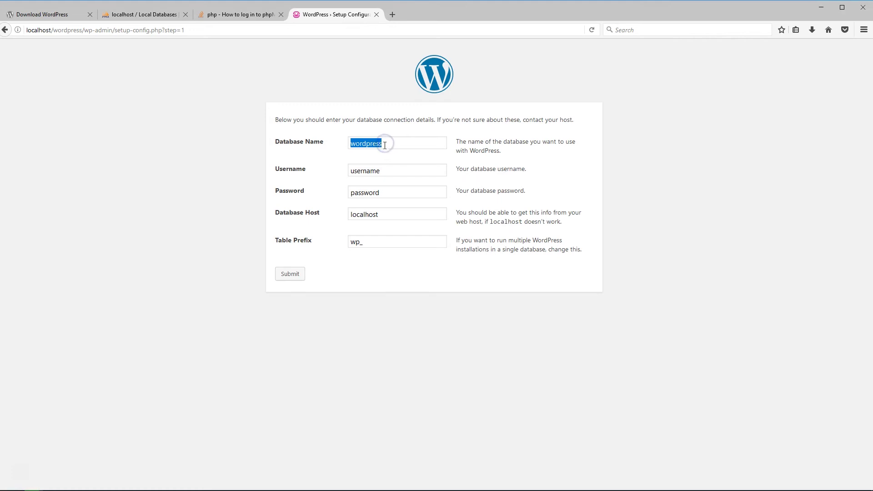
pyautogui.write('wordpress-test')
pyautogui.doubleClick(385, 173)
pyautogui.write('wordpress-test')
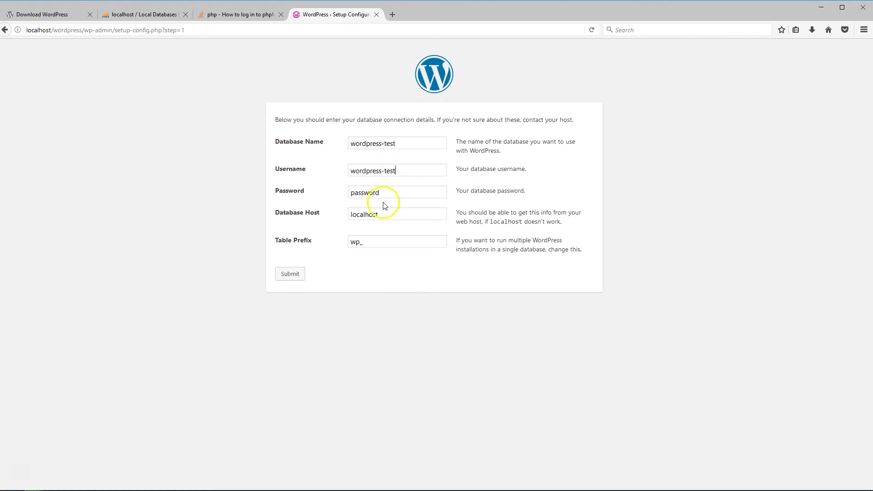
pyautogui.doubleClick(380, 193)
pyautogui.write('root')
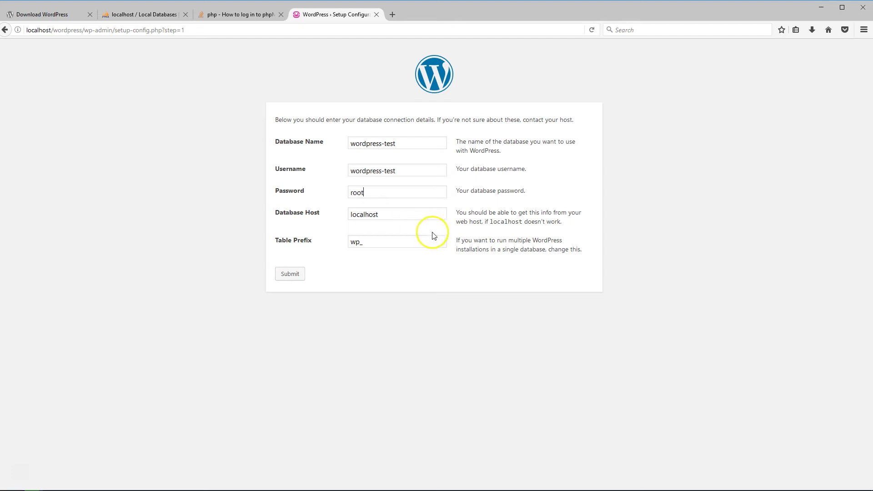
pyautogui.click(364, 245)
pyautogui.click(286, 274)
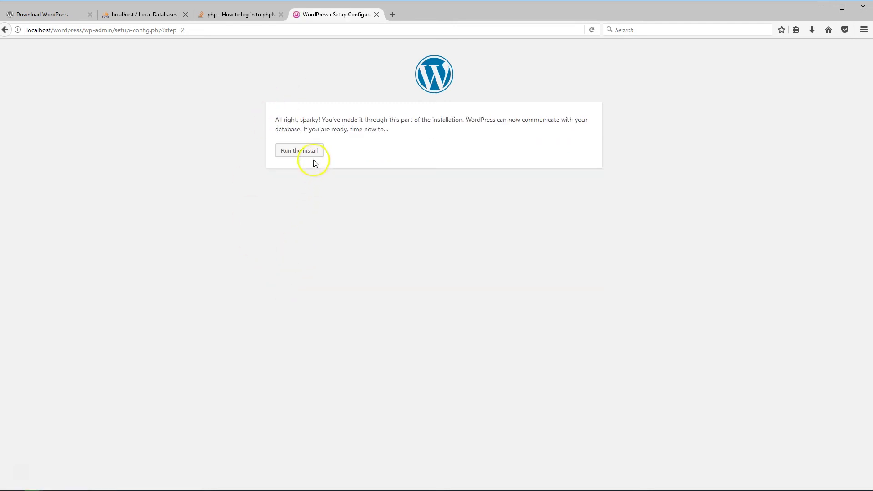
# Fill in the Kelly Beats title, kellybeats admin, password and e-mail, install, and decline saving the login.
pyautogui.click(314, 151)
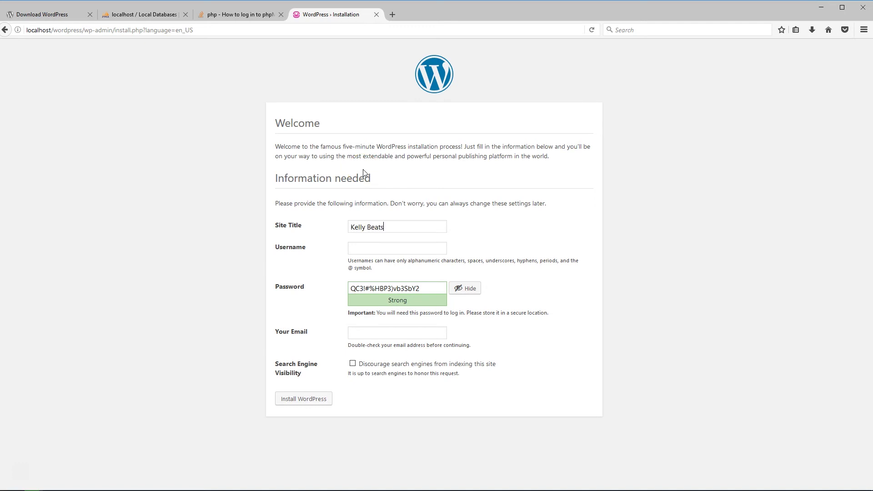
pyautogui.click(367, 248)
pyautogui.click(357, 336)
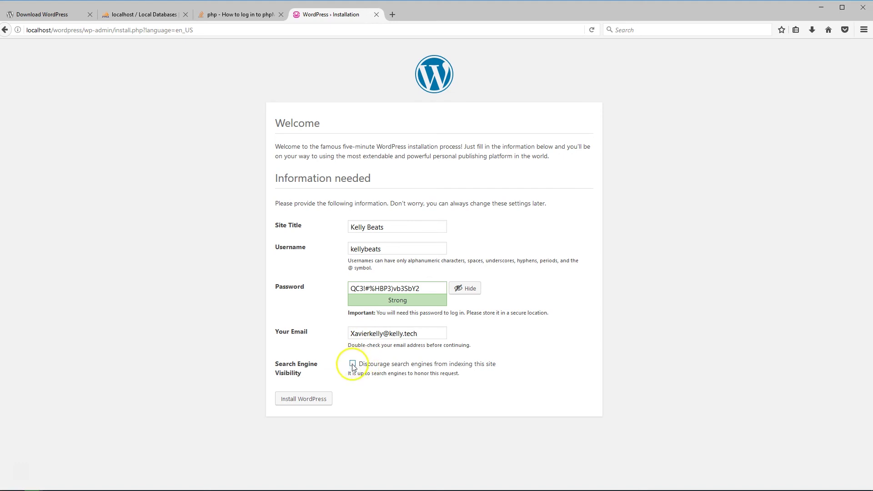
pyautogui.click(321, 399)
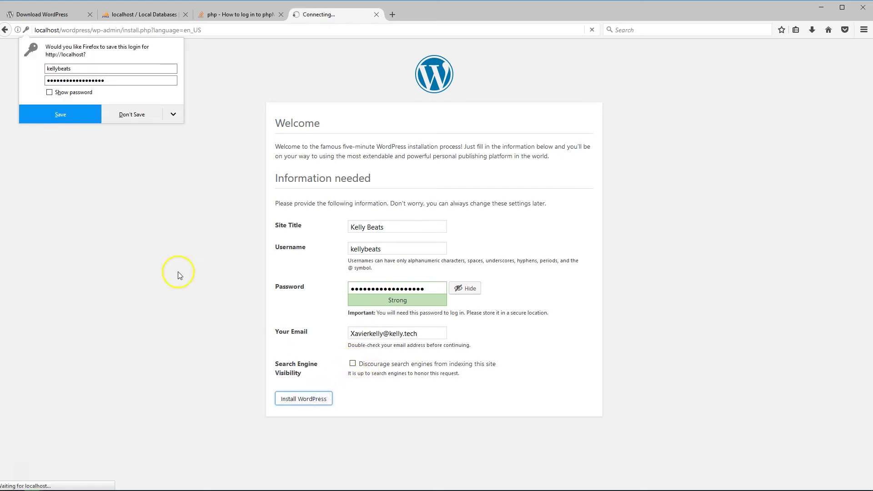
pyautogui.click(129, 116)
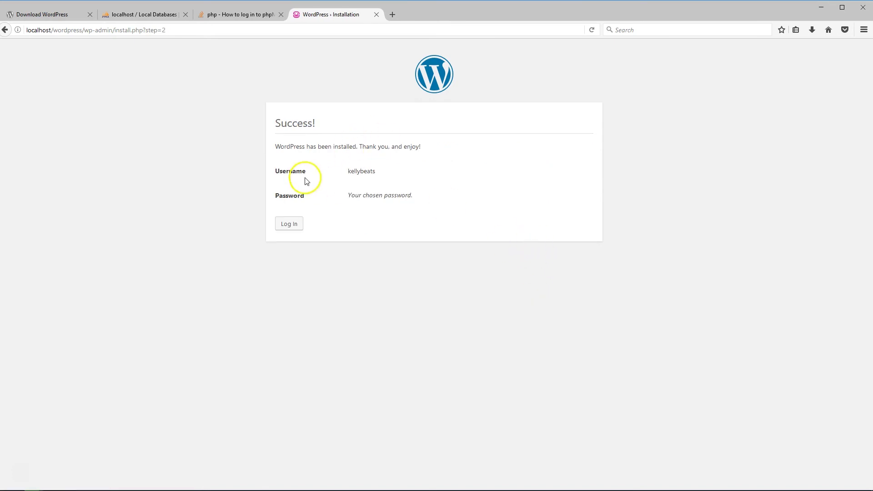
# Log in as kellybeats with its password, correcting the pasted username, to reach the Dashboard.
pyautogui.click(290, 226)
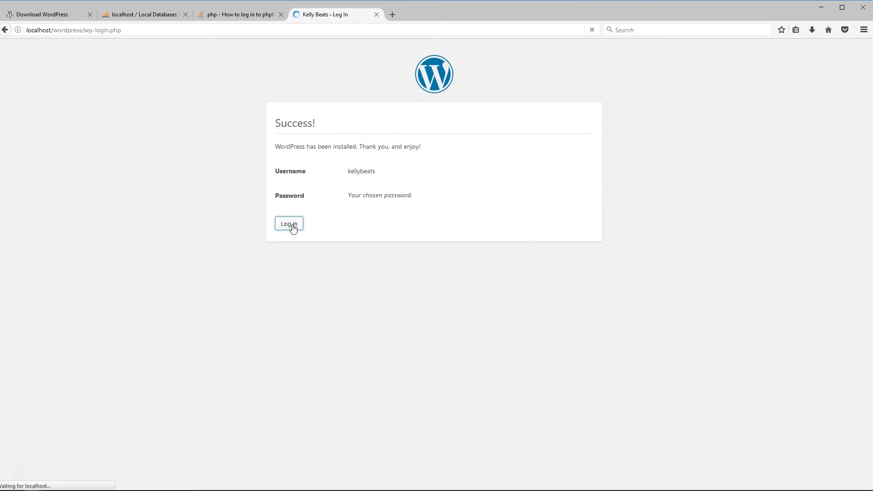
pyautogui.click(407, 183)
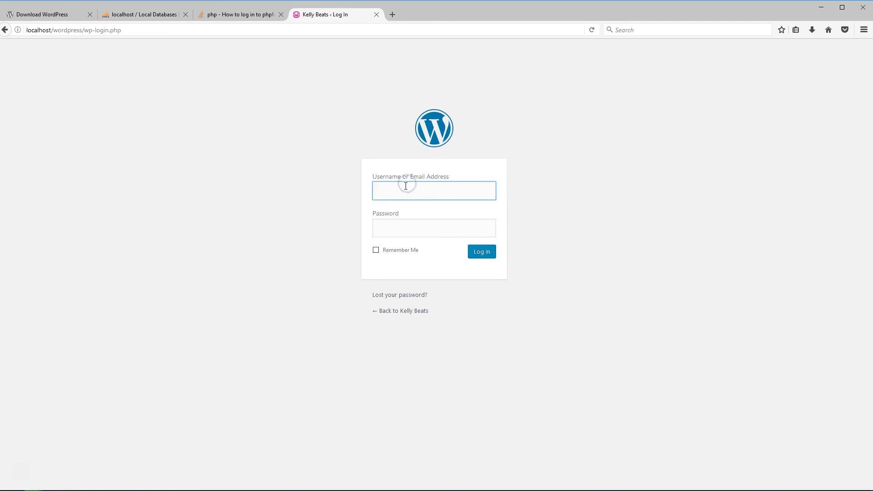
pyautogui.write('wordpress-test')
pyautogui.moveTo(460, 191); pyautogui.dragTo(253, 193)
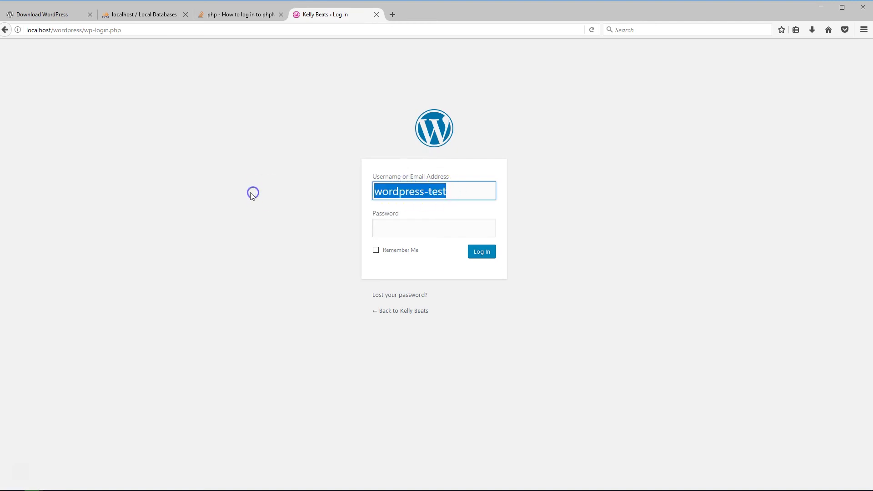
pyautogui.write('kellyb')
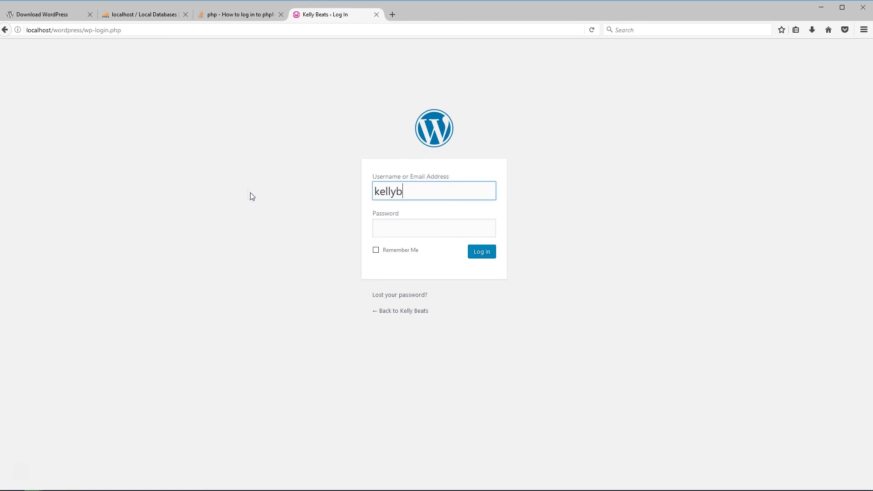
pyautogui.click(425, 227)
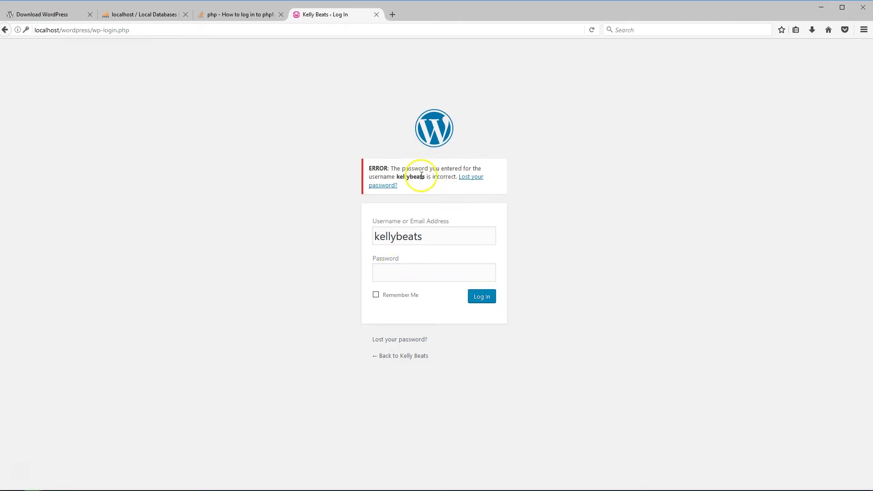
pyautogui.click(427, 236)
pyautogui.click(467, 178)
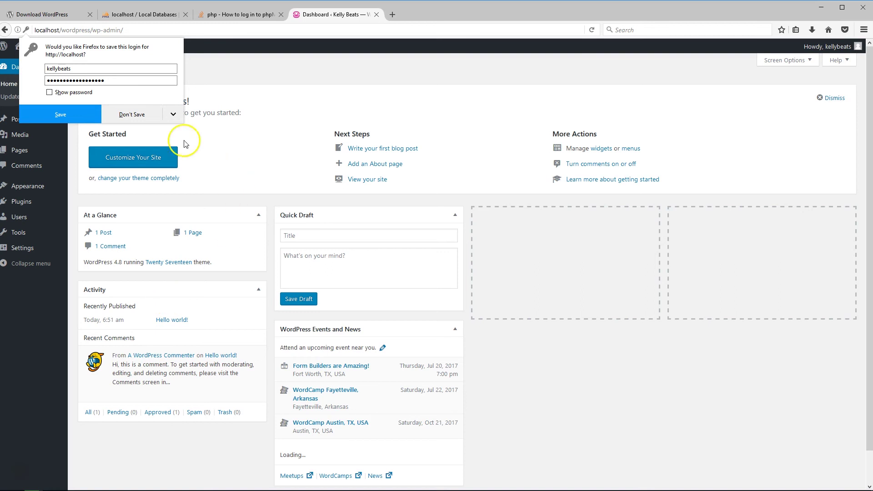
# Save the new kellybeats login in Firefox.
pyautogui.click(66, 116)
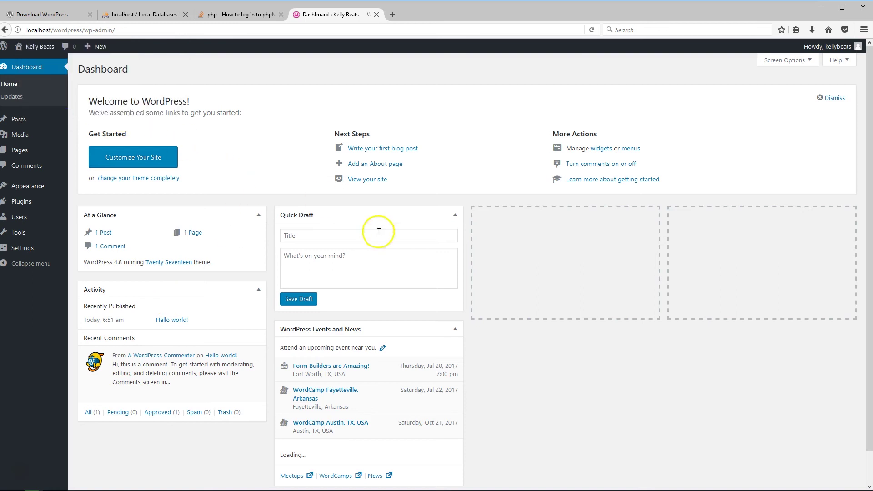
pyautogui.scroll(-1, 182, 246)
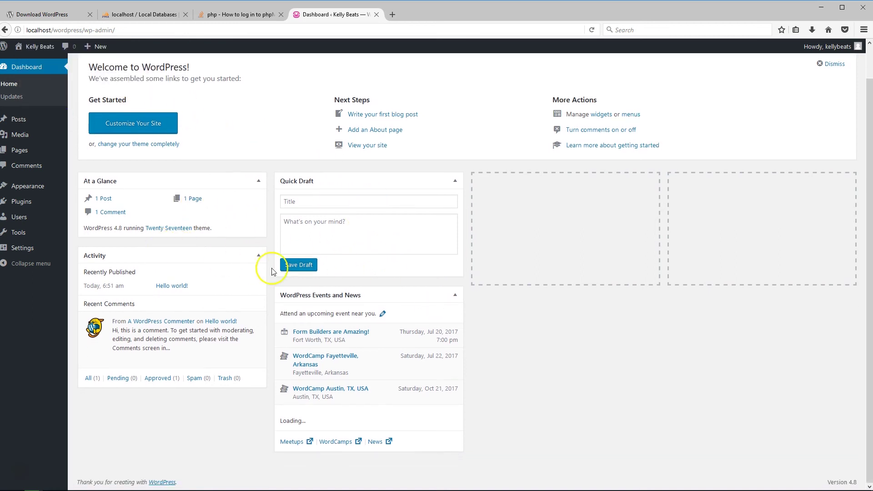
pyautogui.scroll(1, 255, 261)
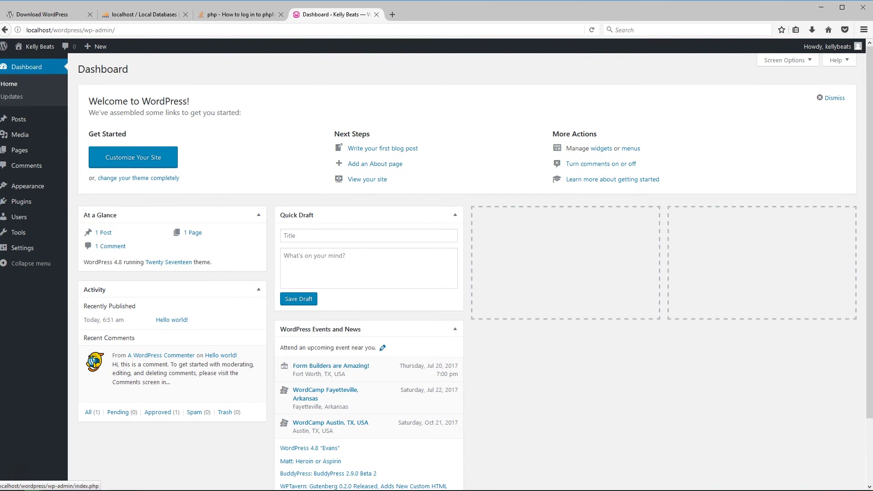
# Open the Kelly Beats front page in a new tab, look it over, and return to the Dashboard.
pyautogui.rightClick(43, 52)
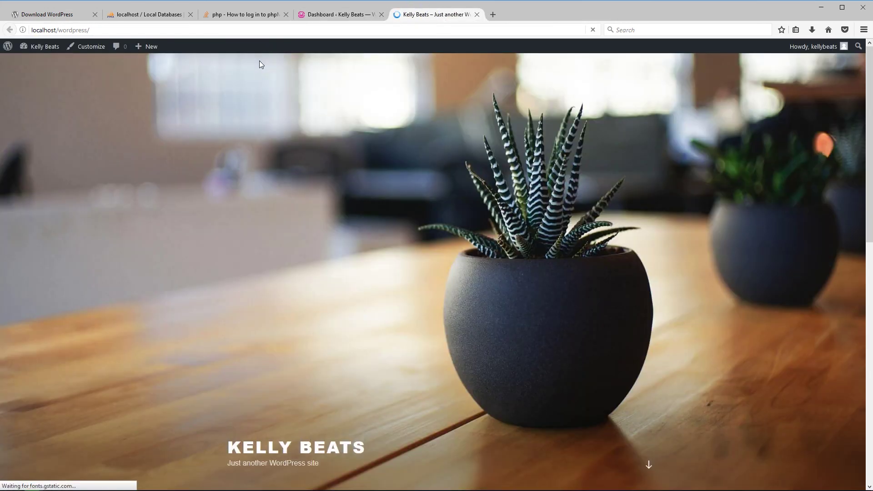
pyautogui.scroll(-10, 262, 123)
pyautogui.scroll(10, 263, 135)
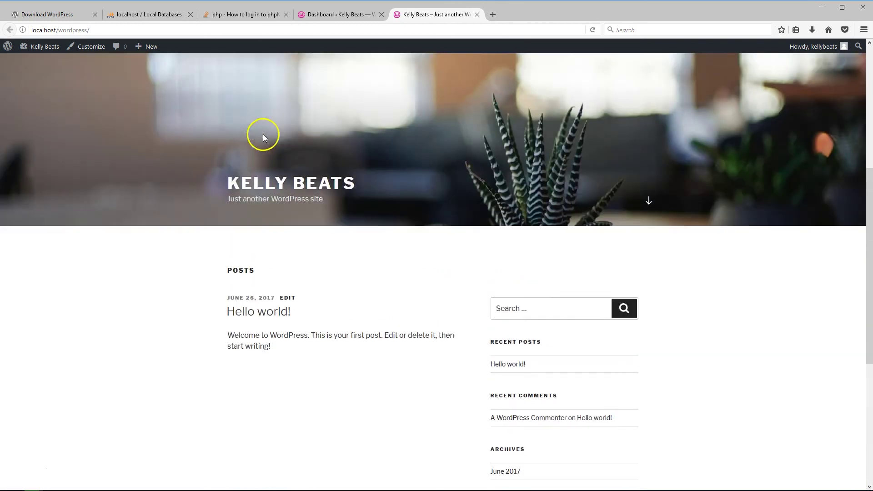
pyautogui.click(333, 17)
pyautogui.scroll(-3, 81, 160)
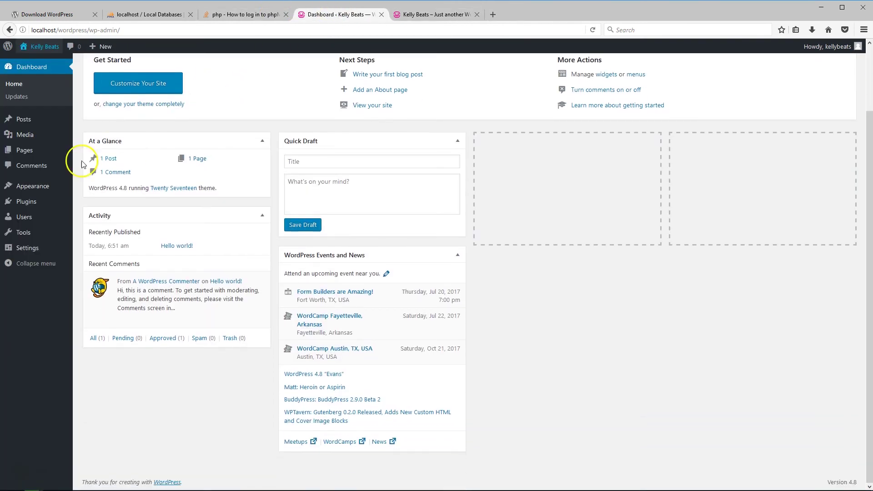
pyautogui.moveTo(40, 190)
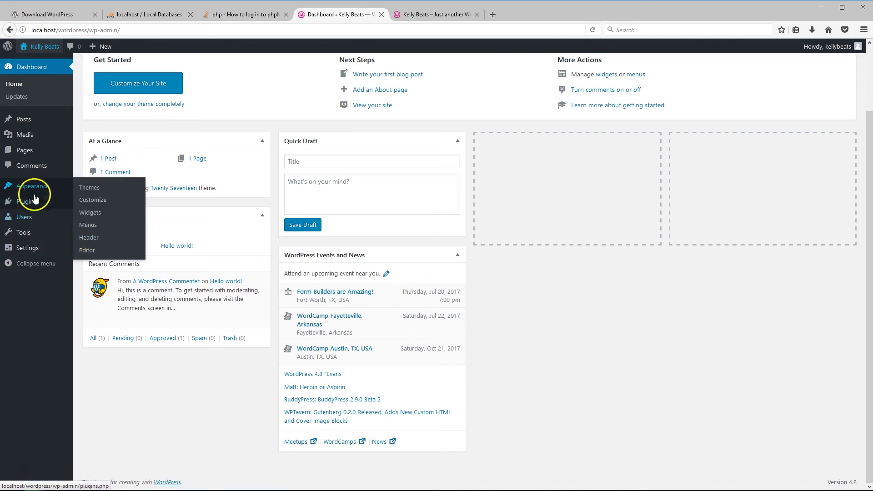
# Go to Appearance > Themes > Add New and browse the featured themes.
pyautogui.click(67, 191)
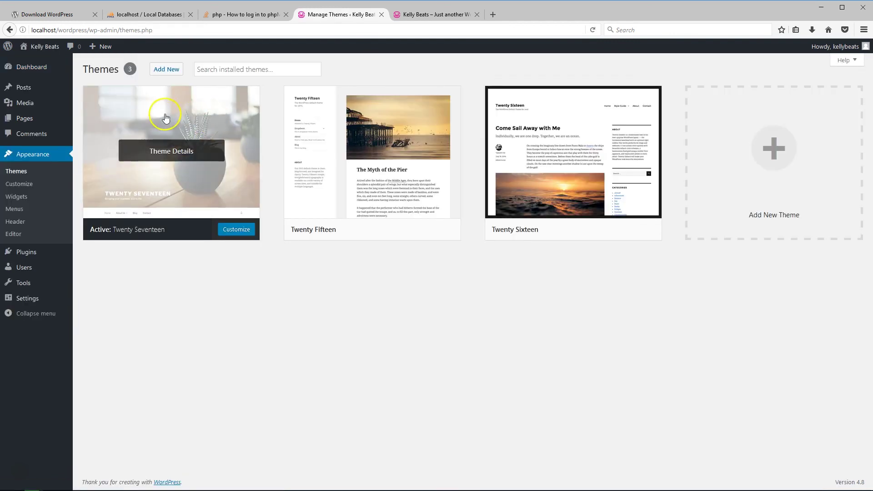
pyautogui.click(170, 69)
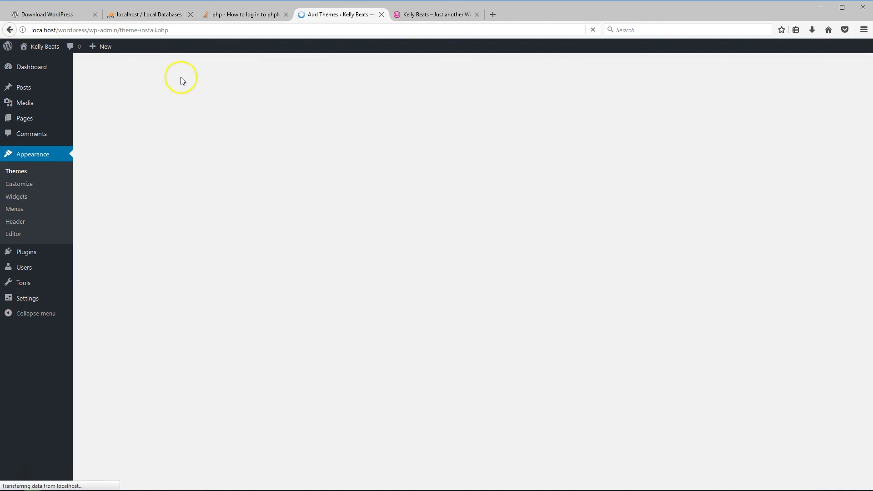
pyautogui.click(170, 69)
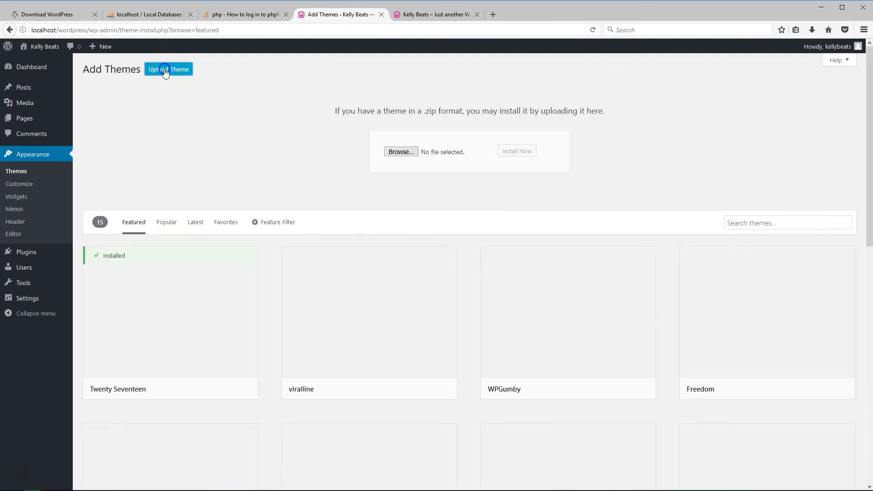
pyautogui.scroll(-3, 301, 285)
pyautogui.scroll(-3, 452, 259)
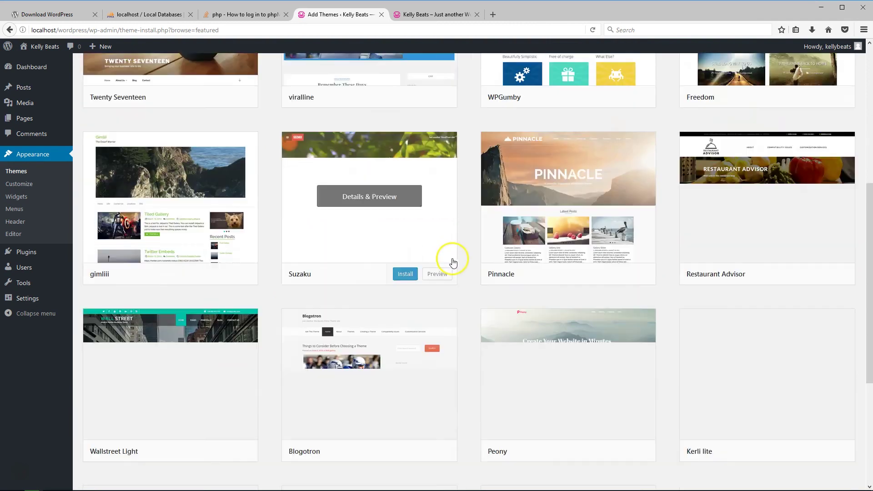
pyautogui.scroll(2, 455, 140)
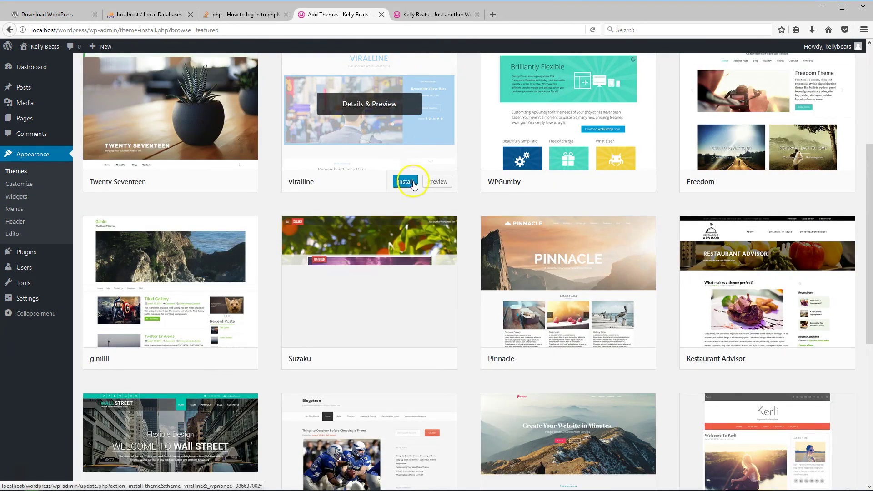
# Install the viralline theme, then start installing Blogotron.
pyautogui.click(409, 182)
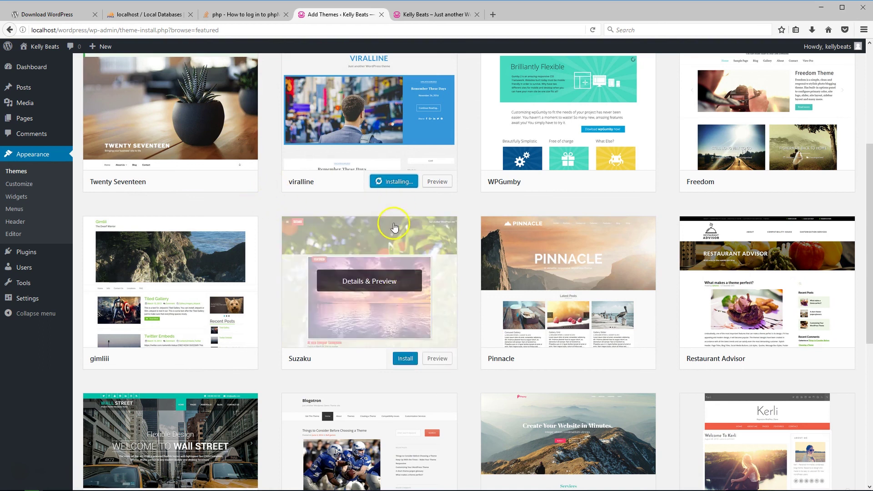
pyautogui.scroll(-6, 400, 209)
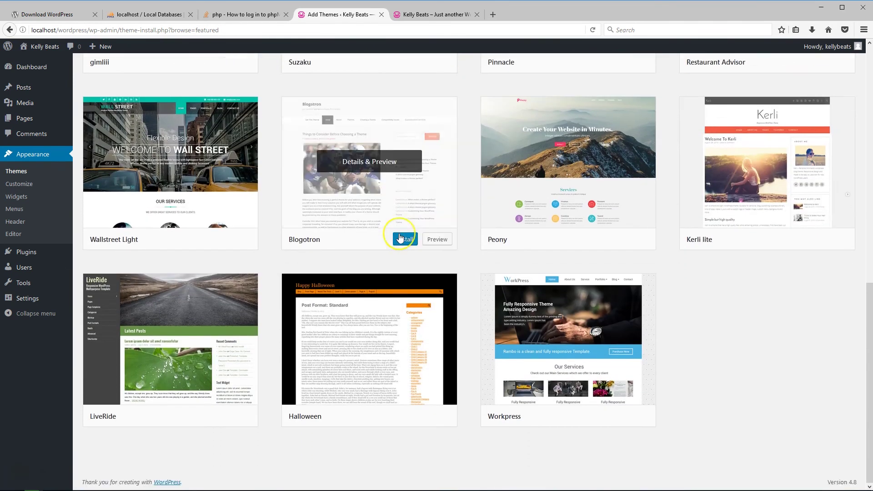
pyautogui.click(400, 238)
pyautogui.click(397, 228)
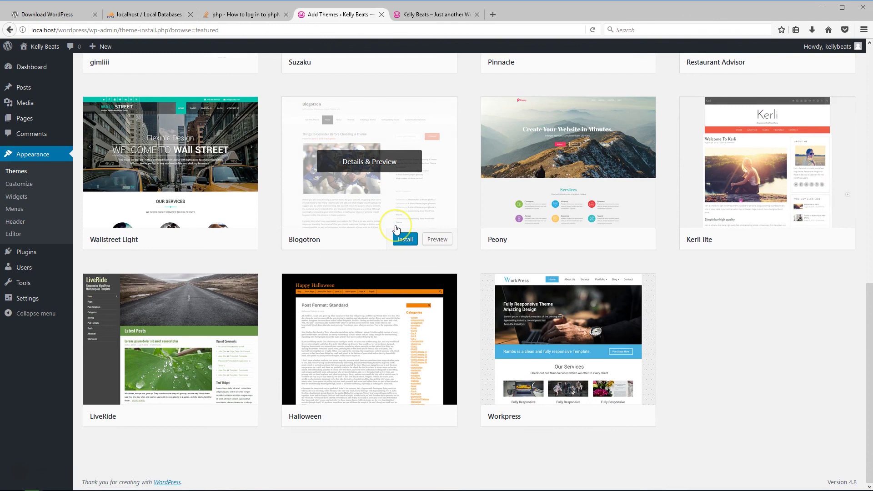